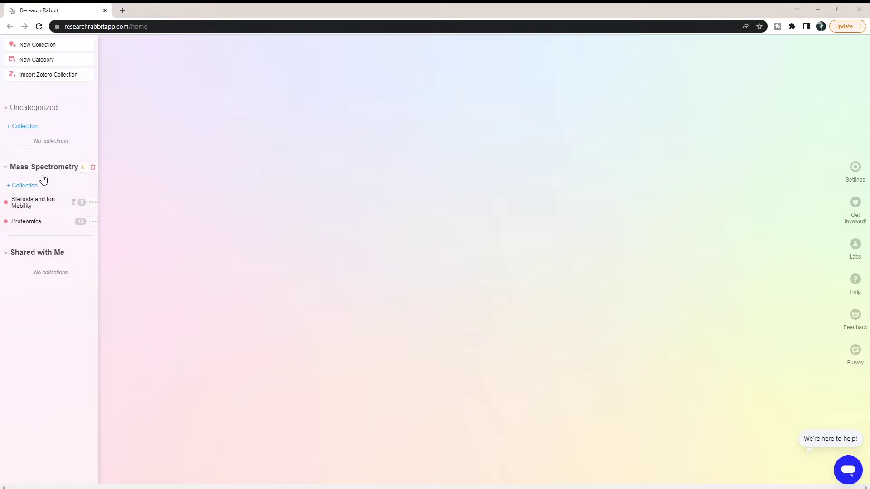
# Step: Create a new category named Tutorial
pyautogui.moveTo(70, 168)
pyautogui.click(30, 60)
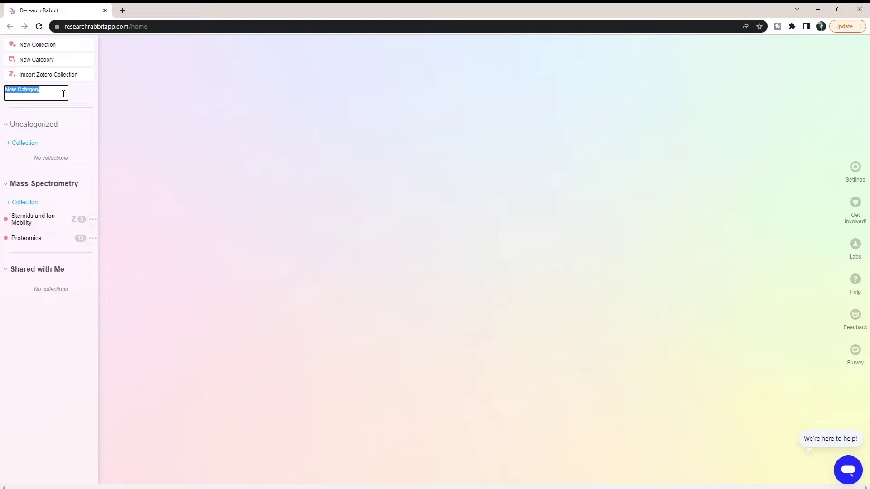
pyautogui.write('Tutorial')
pyautogui.press('Return')
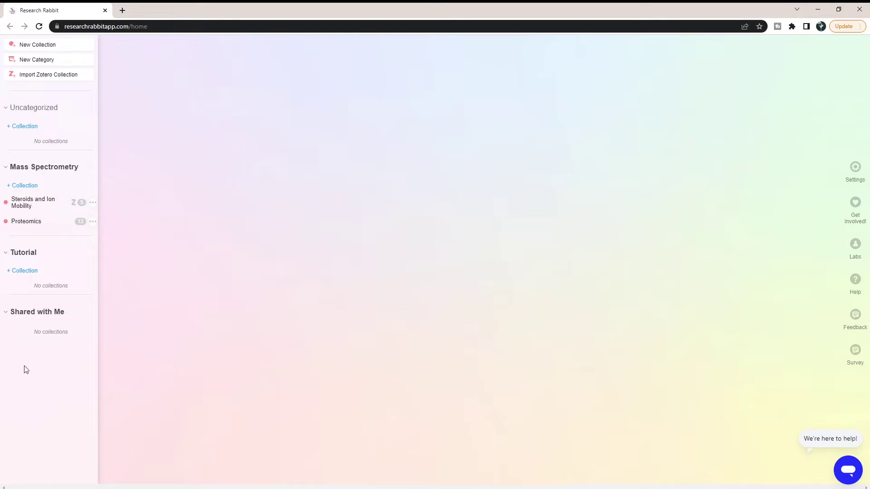
# Step: Add a collection named Mass Spectrometry Imaging to the Tutorial category
pyautogui.click(30, 271)
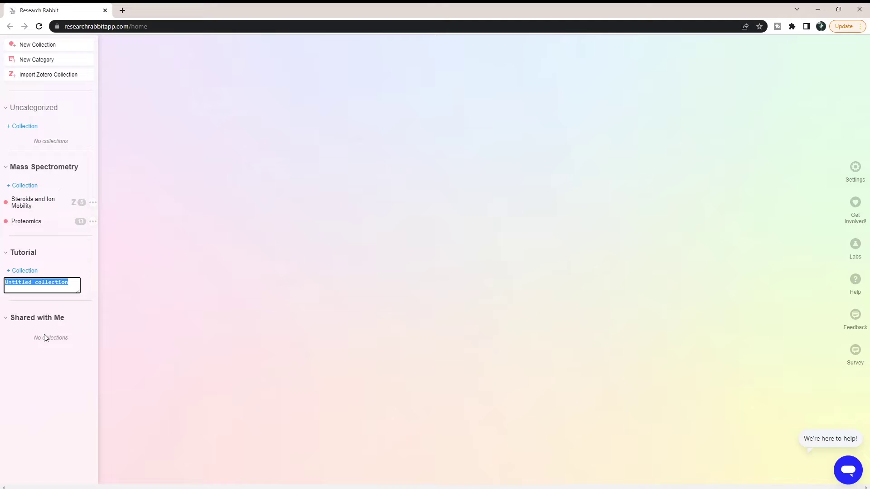
pyautogui.write('Mass Spectrometry Imaging')
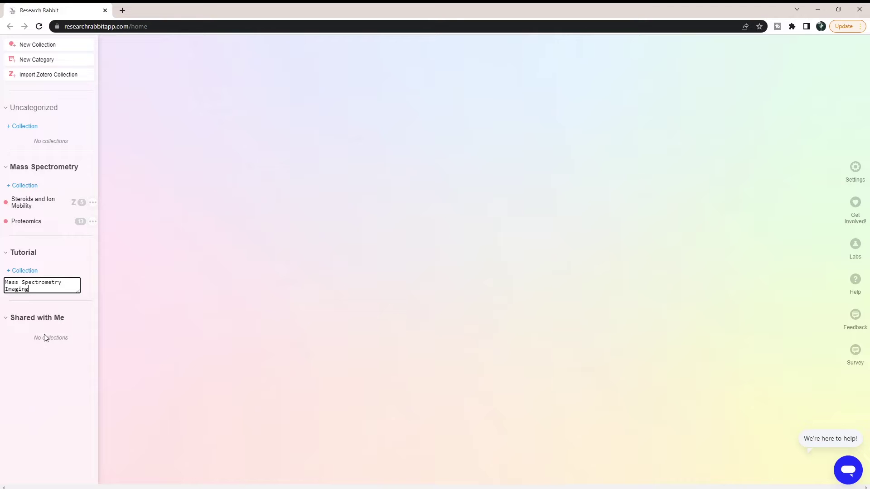
pyautogui.click(45, 338)
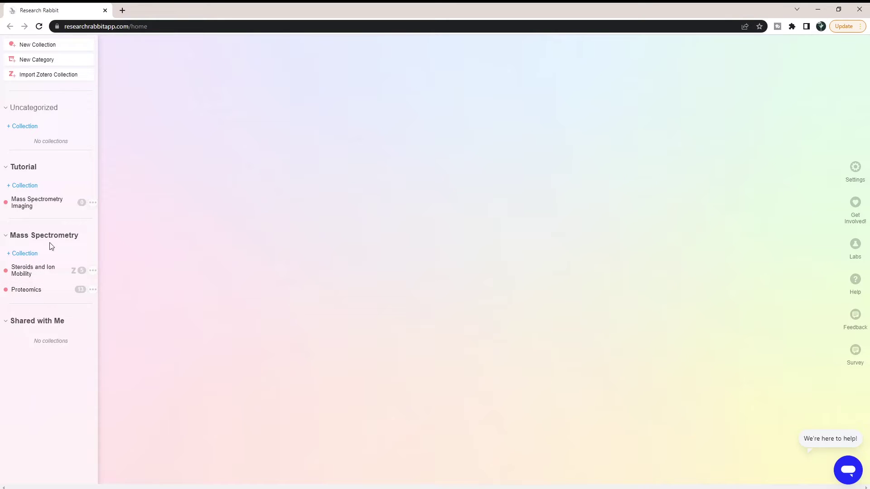
# Step: Move the Steroids and Ion Mobility collection into the Tutorial category and back to Mass Spectrometry
pyautogui.moveTo(29, 273); pyautogui.dragTo(31, 194)
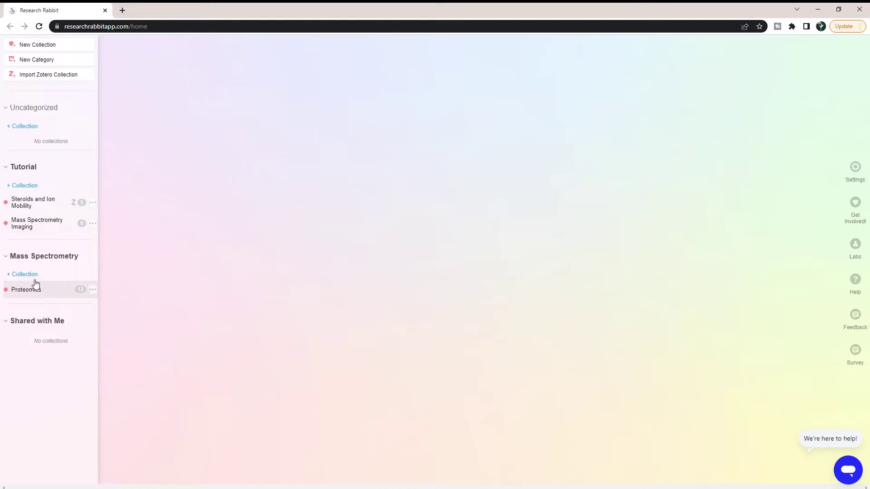
pyautogui.moveTo(29, 205); pyautogui.dragTo(30, 286)
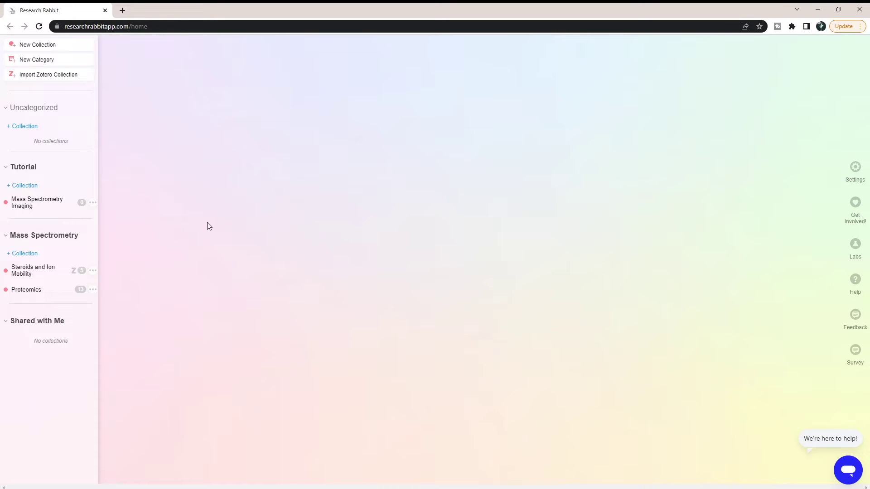
# Step: Search for papers on "Mass Spectrometry Imaging" to add to the Mass Spectrometry Imaging collection
pyautogui.click(18, 204)
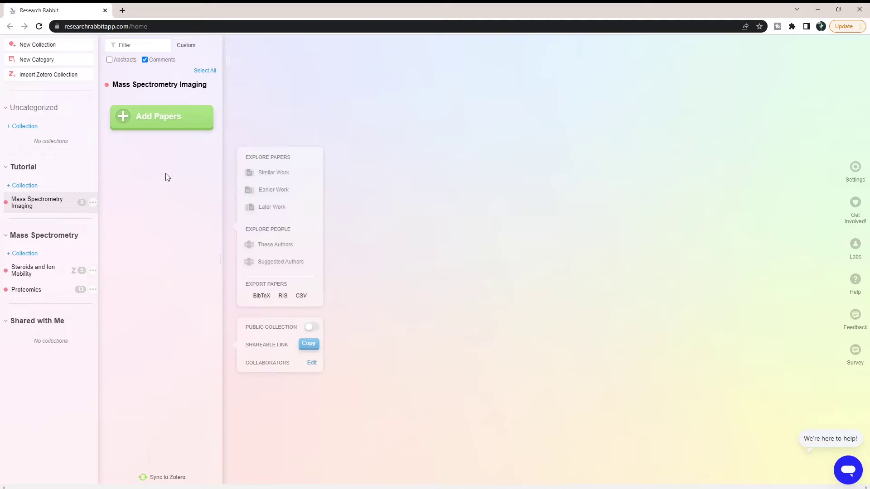
pyautogui.click(179, 116)
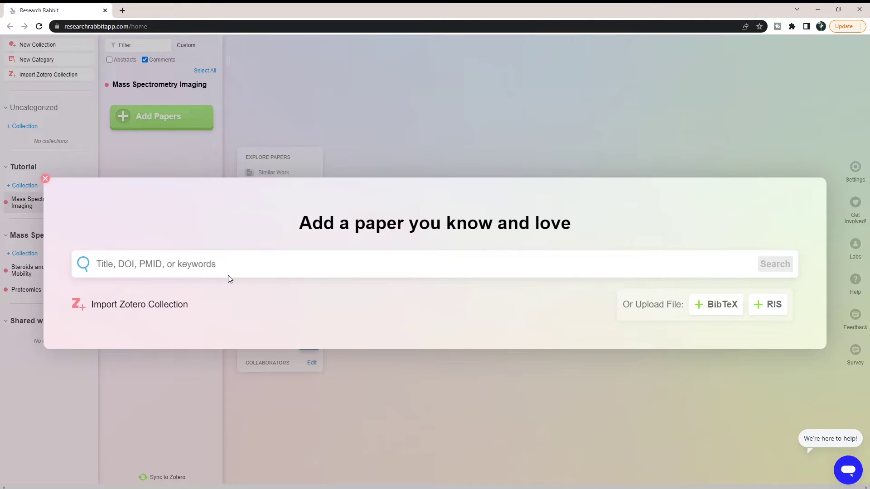
pyautogui.write('Mass ')
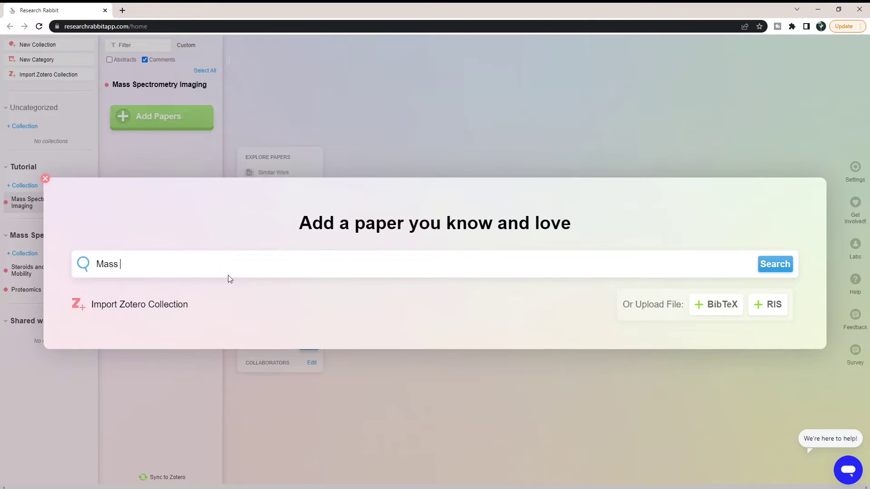
pyautogui.write('Spectrometry Imaging')
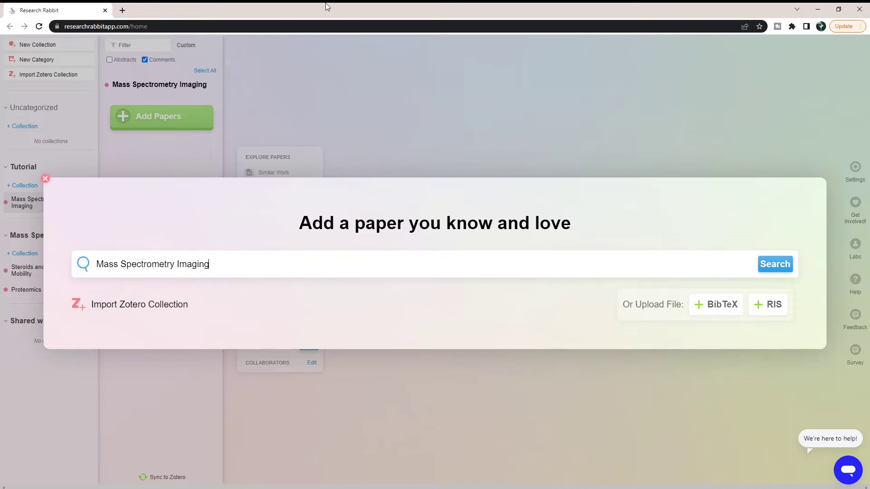
pyautogui.moveTo(209, 268); pyautogui.dragTo(94, 263)
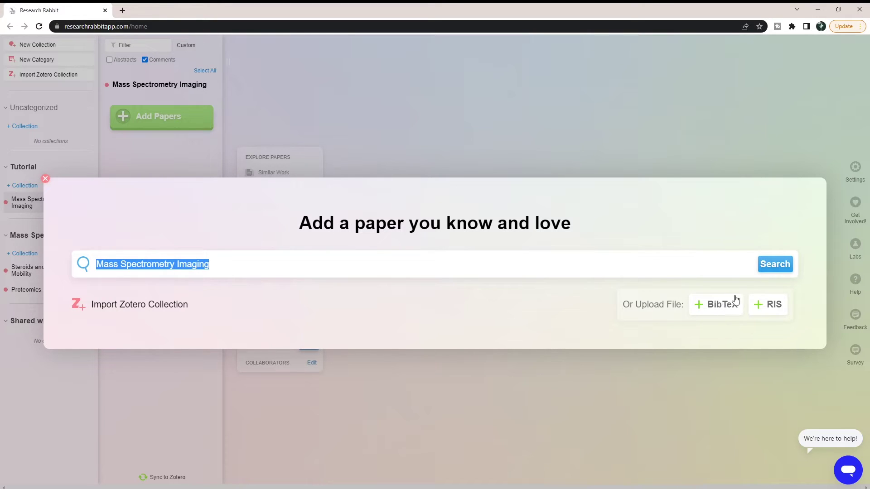
pyautogui.click(765, 267)
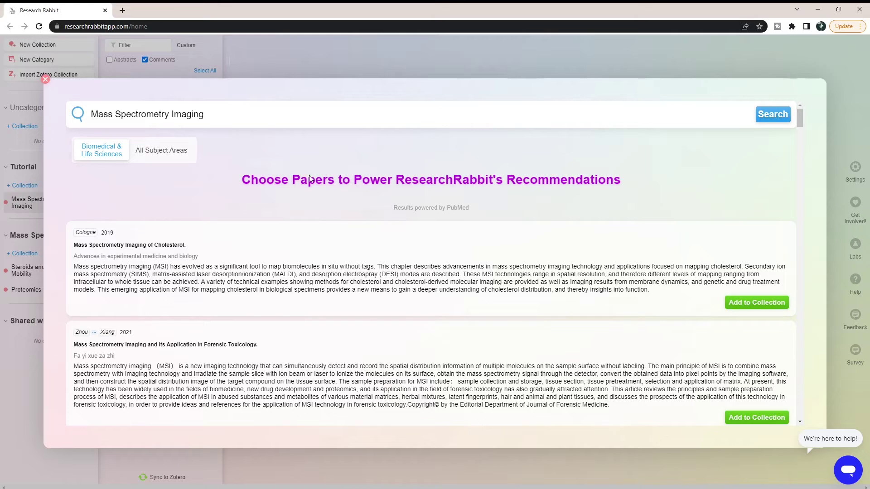
# Step: Compare the sources and results for All Subject Areas with those for Biomedical & Life Sciences
pyautogui.moveTo(405, 208); pyautogui.dragTo(478, 204)
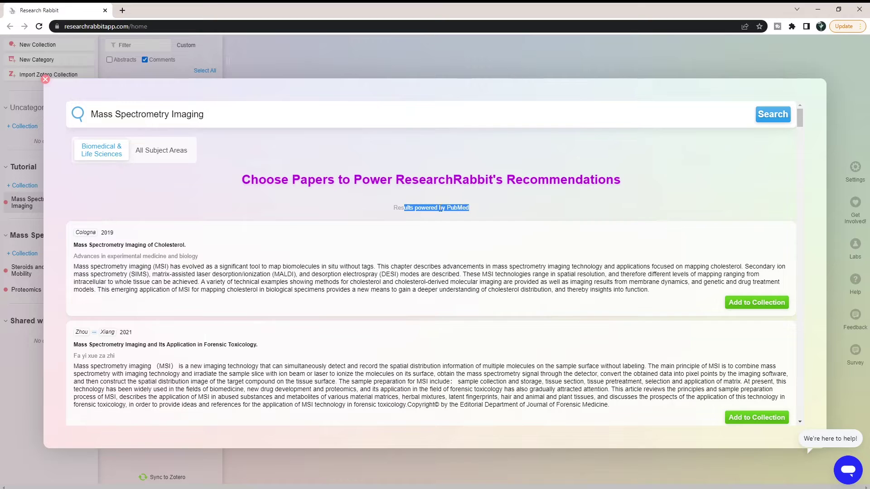
pyautogui.click(161, 152)
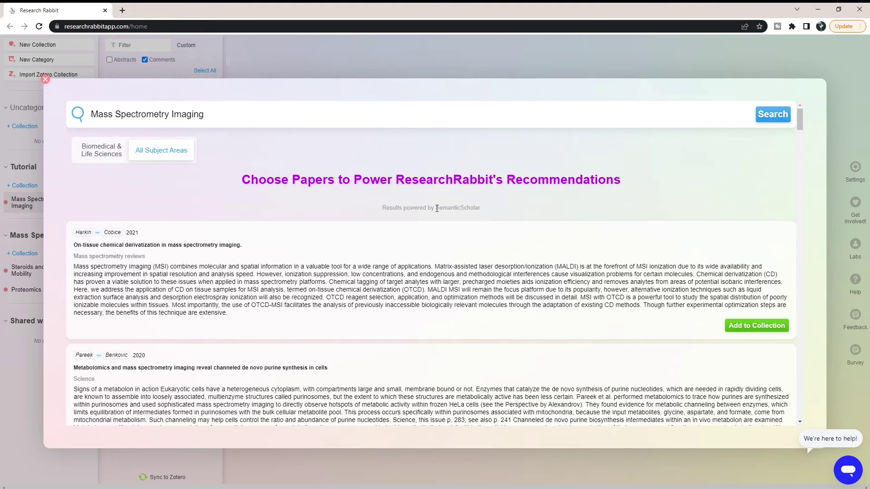
pyautogui.moveTo(436, 208); pyautogui.dragTo(497, 207)
pyautogui.click(94, 148)
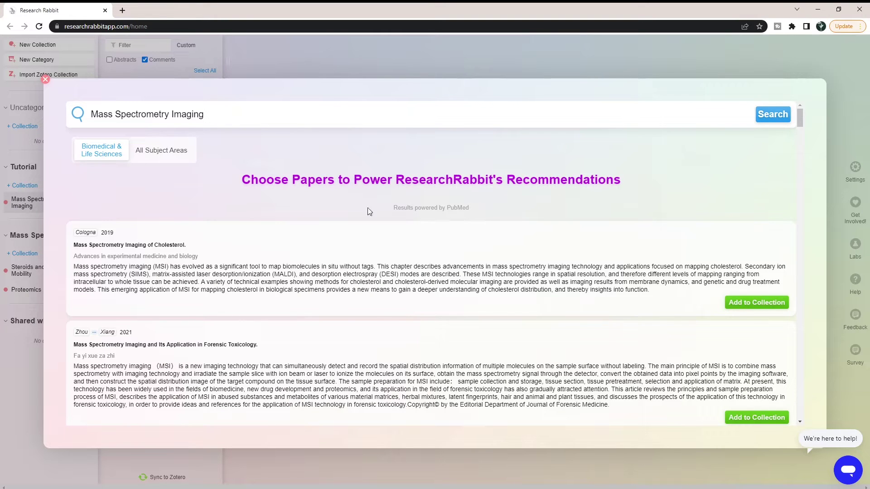
pyautogui.scroll(-10, 327, 291)
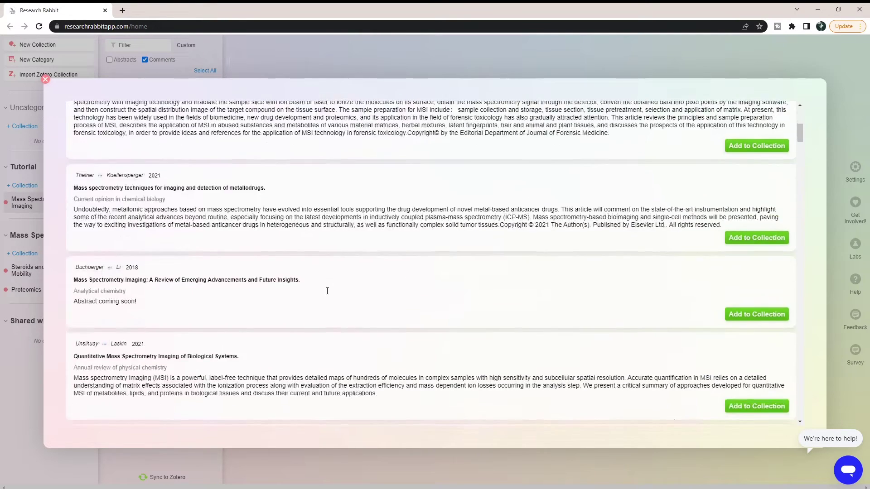
pyautogui.scroll(10, 327, 290)
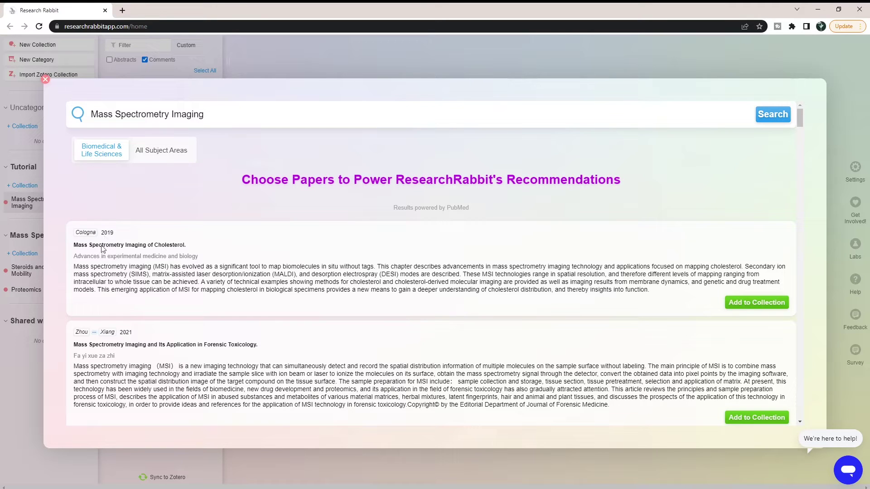
# Step: Add "Mass Spectrometry Imaging of Cholesterol" and "Mass Spectrometry Imaging and Its Application in Forensic Toxicology" to the collection
pyautogui.moveTo(72, 248); pyautogui.dragTo(196, 250)
pyautogui.moveTo(71, 258); pyautogui.dragTo(216, 261)
pyautogui.moveTo(114, 282); pyautogui.dragTo(469, 275)
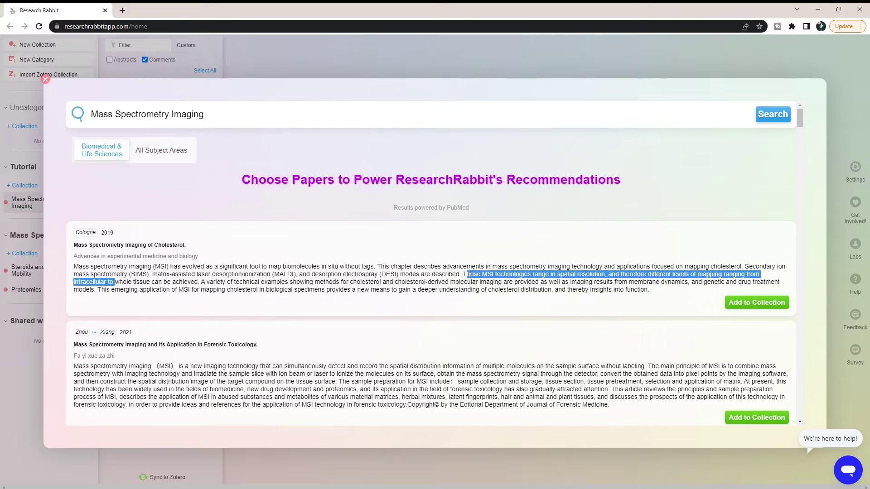
pyautogui.click(468, 292)
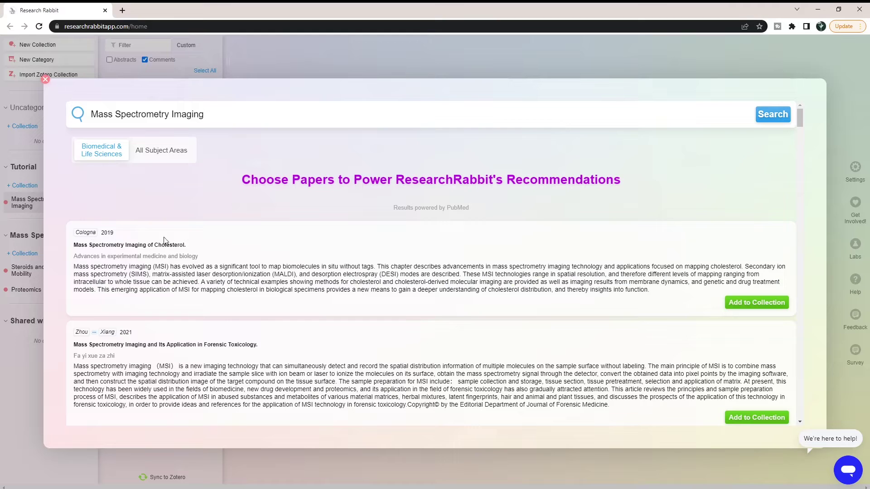
pyautogui.click(736, 305)
pyautogui.scroll(-3, 285, 266)
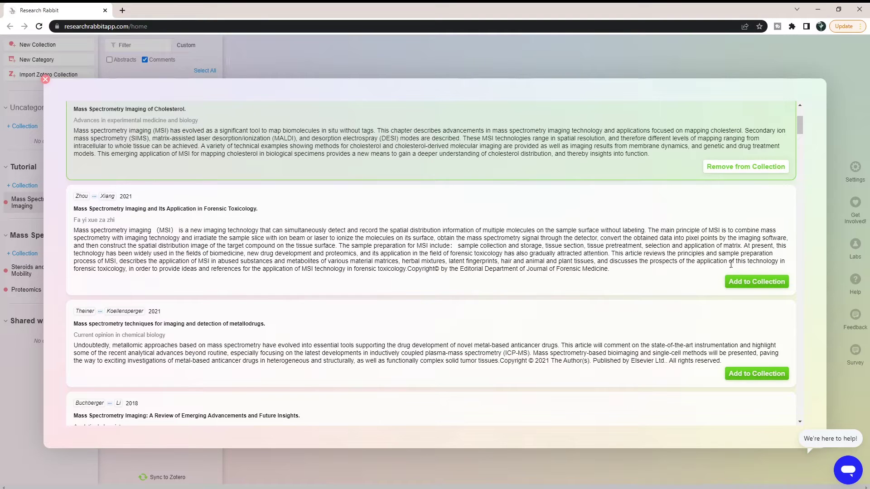
pyautogui.click(745, 282)
# Step: Add "Quantitative Mass Spectrometry Imaging of Biological Systems" and "Mass Spectrometry Imaging: A Review of Emerging Advancements and Future Insights" to the collection
pyautogui.scroll(-3, 319, 210)
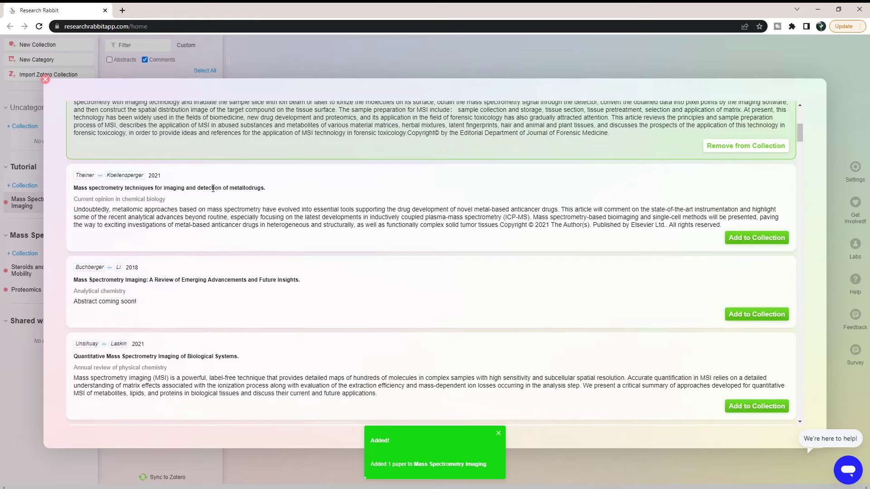
pyautogui.scroll(-3, 163, 211)
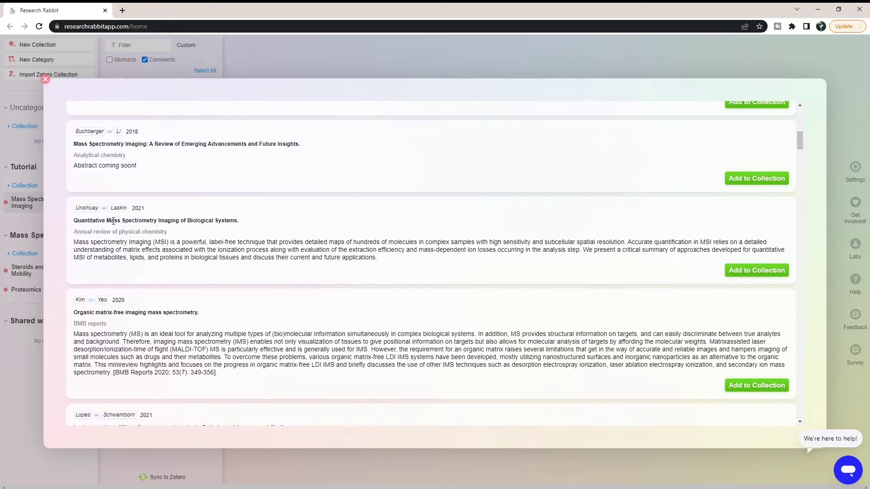
pyautogui.click(732, 272)
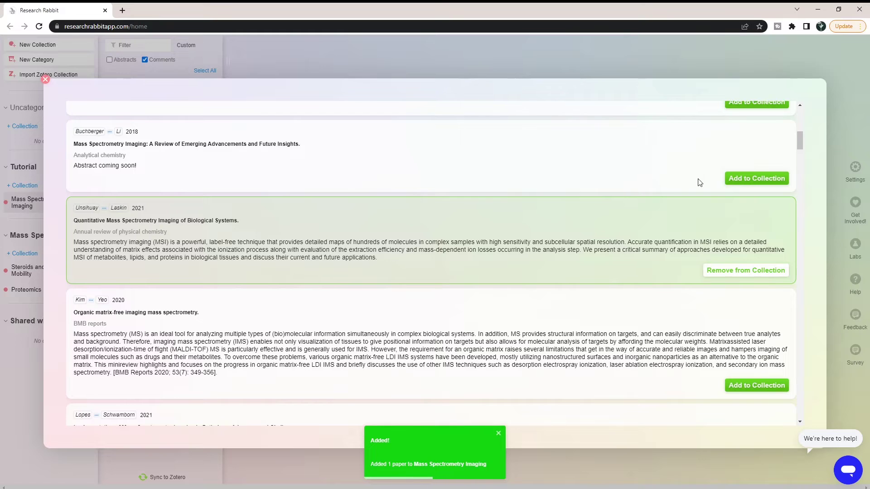
pyautogui.click(753, 178)
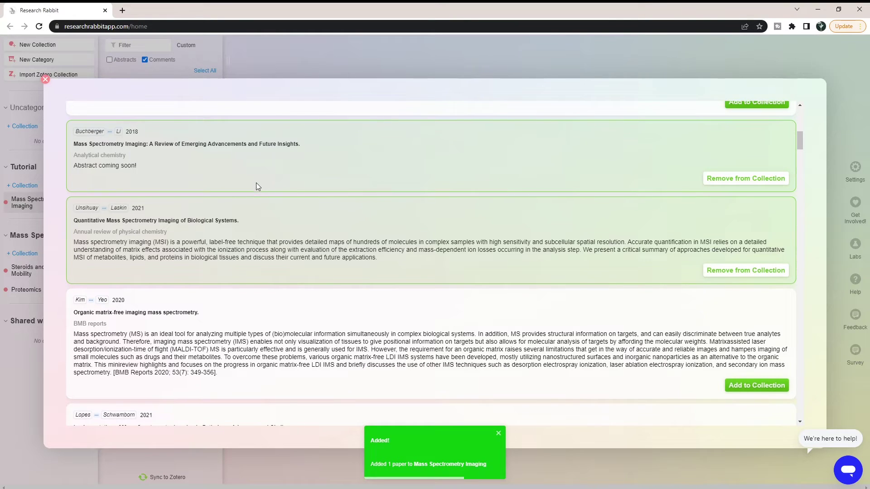
# Step: Add "Organic matrix-free imaging mass spectrometry" and "Implementation of Mass Spectrometry Imaging in Pathology: Advances and Challenges" to the collection
pyautogui.scroll(-3, 254, 183)
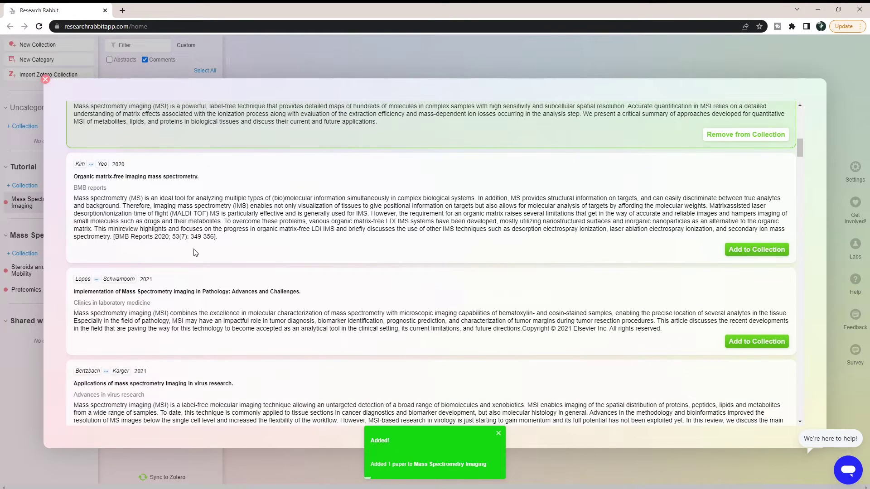
pyautogui.click(756, 249)
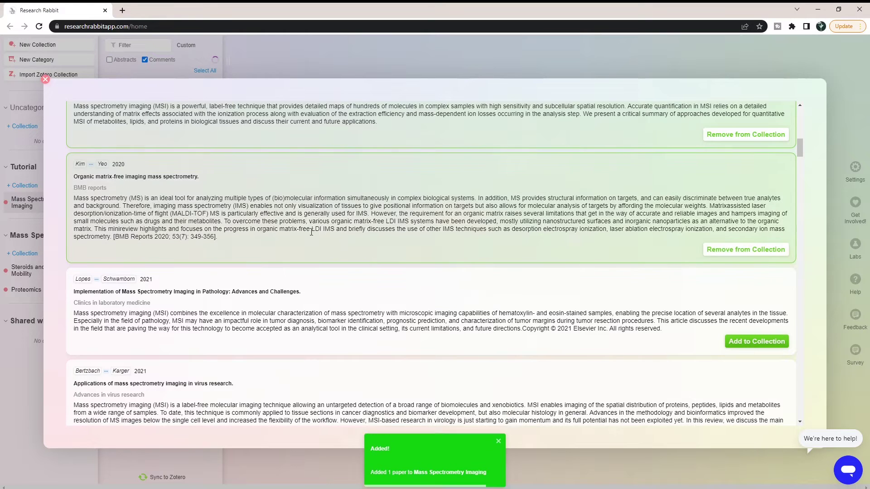
pyautogui.scroll(-1, 311, 231)
pyautogui.click(755, 295)
# Step: Add the 2017 paper "Imaging mass spectrometry in drug development and toxicology" to the collection
pyautogui.scroll(-3, 500, 267)
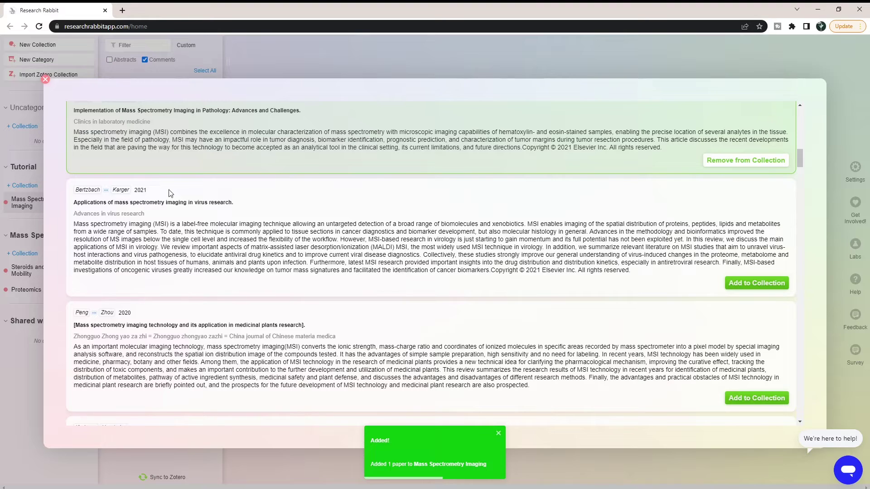
pyautogui.scroll(-2, 569, 281)
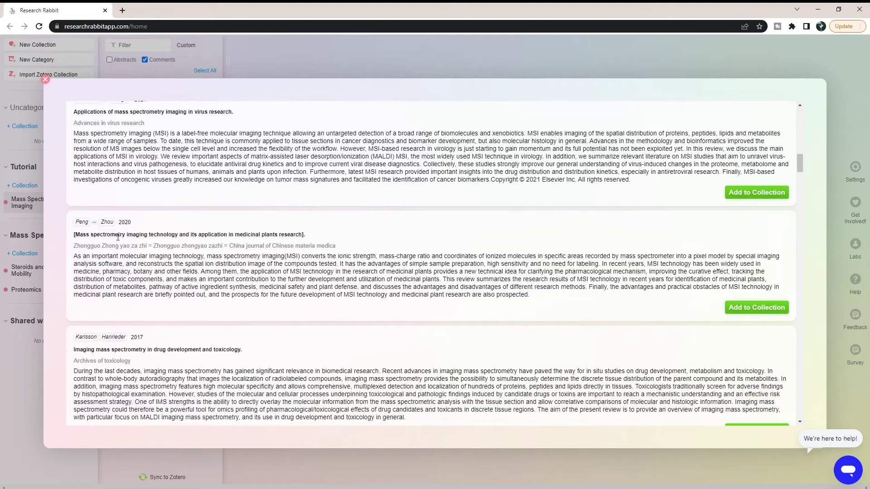
pyautogui.scroll(-3, 118, 236)
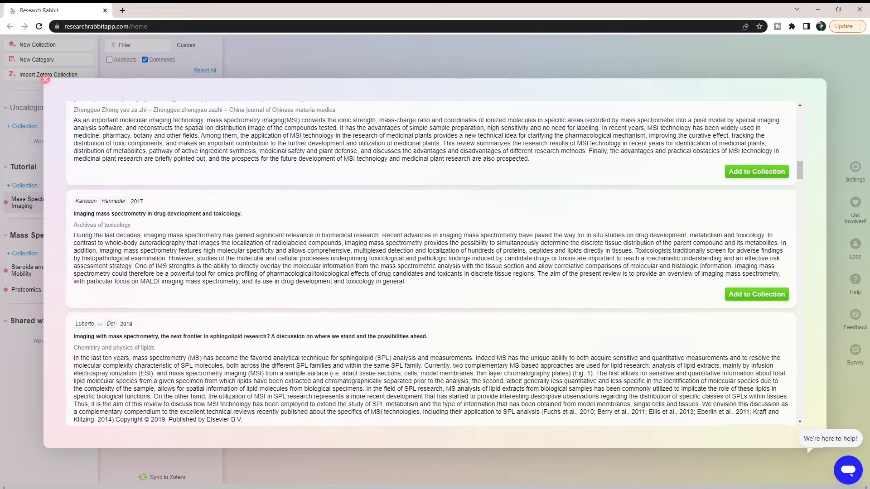
pyautogui.click(756, 294)
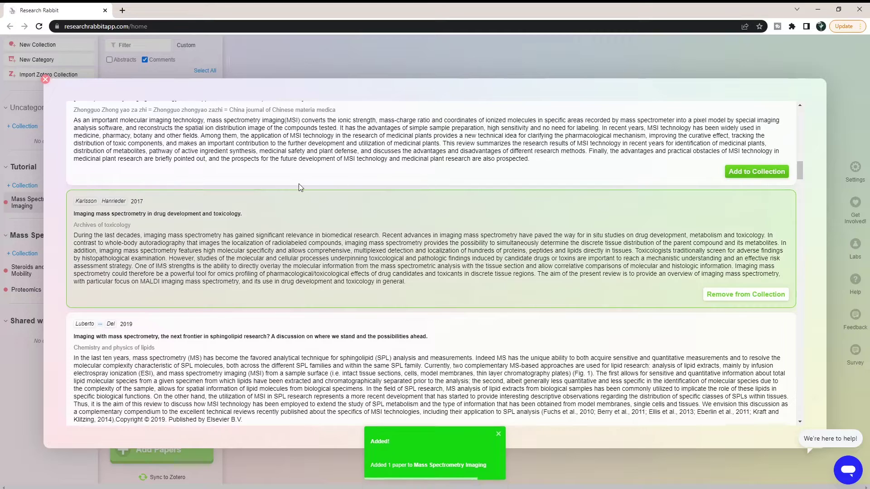
# Step: Add "Mass spectrometry imaging to detect lipid biomarkers and disease signatures in cancer" and "Imaging Mass Spectrometry: A Perspective" to the collection
pyautogui.scroll(-3, 308, 187)
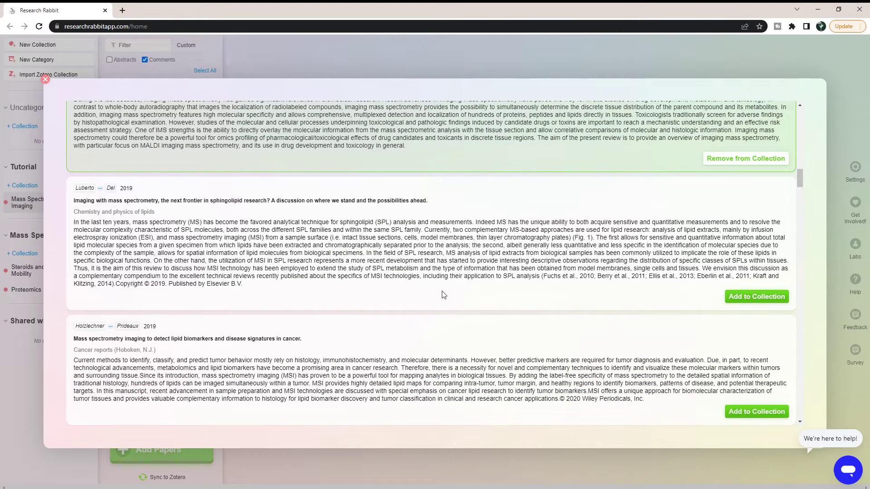
pyautogui.scroll(-2, 426, 358)
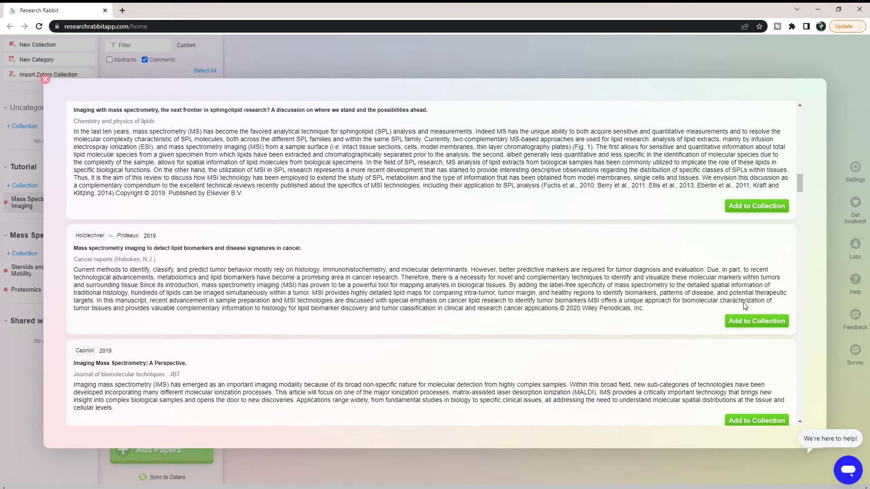
pyautogui.scroll(-4, 441, 295)
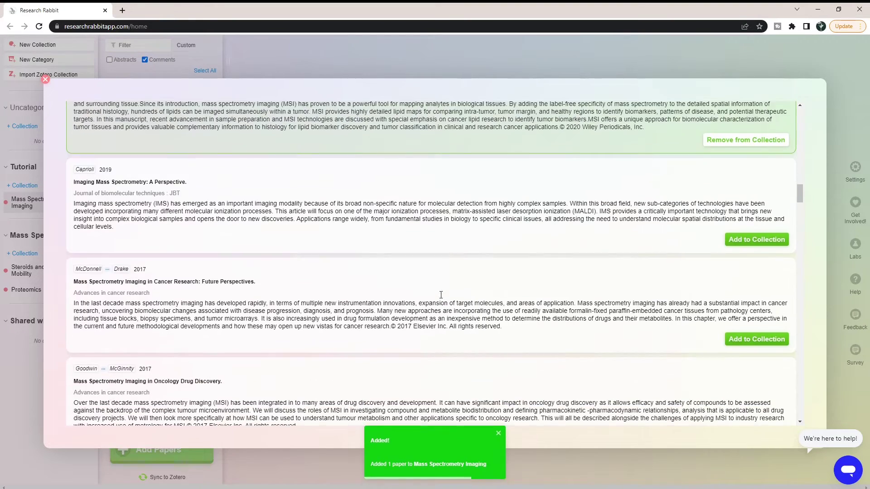
pyautogui.click(758, 243)
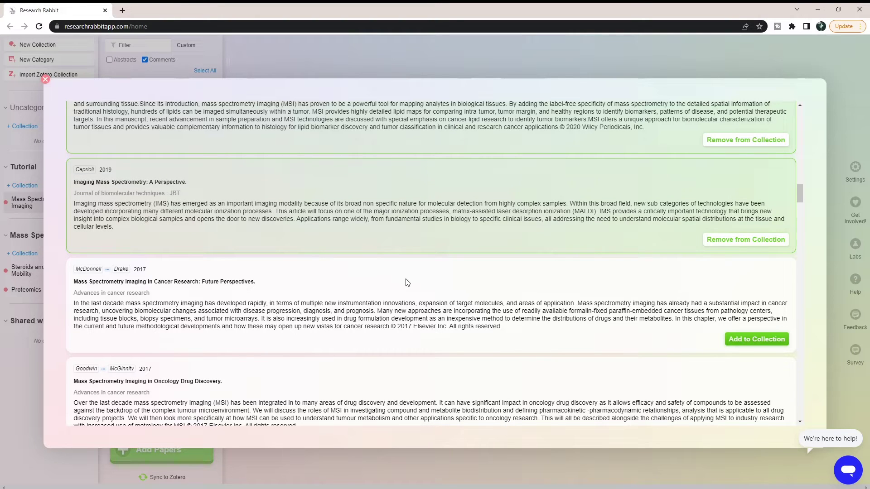
# Step: Add "Mass Spectrometry Imaging in Cancer Research: Future Perspectives" and "Mass spectrometry-based phospholipid imaging: methods and findings" to the collection and close the search results
pyautogui.scroll(-2, 394, 300)
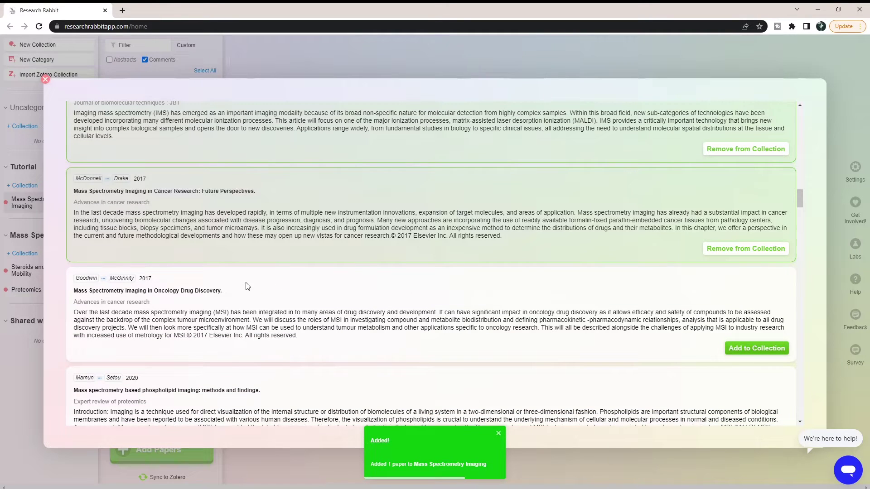
pyautogui.scroll(-3, 239, 313)
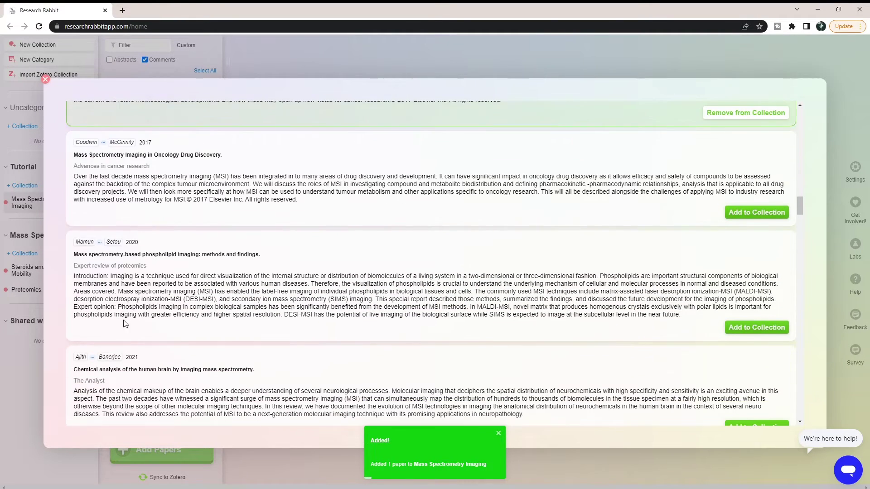
pyautogui.press('Escape')
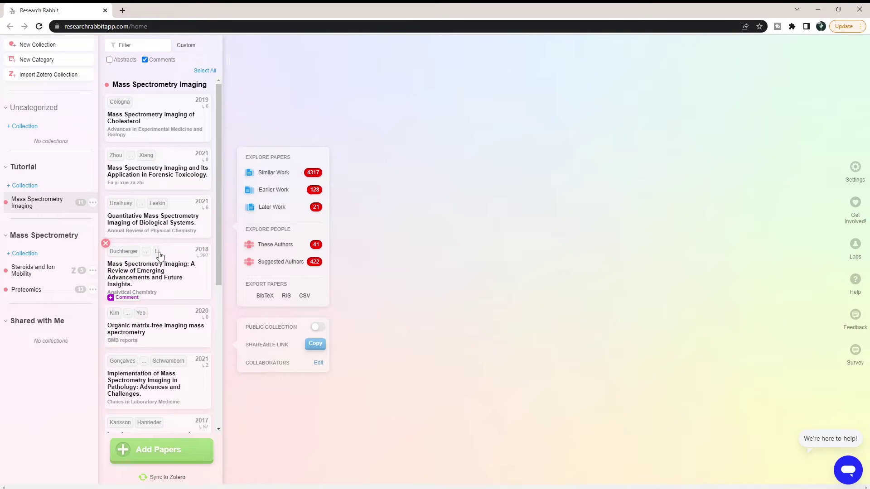
# Step: Add the comment "Good Matrix-Free Paper" to the paper "Organic matrix-free imaging mass spectrometry"
pyautogui.moveTo(122, 347)
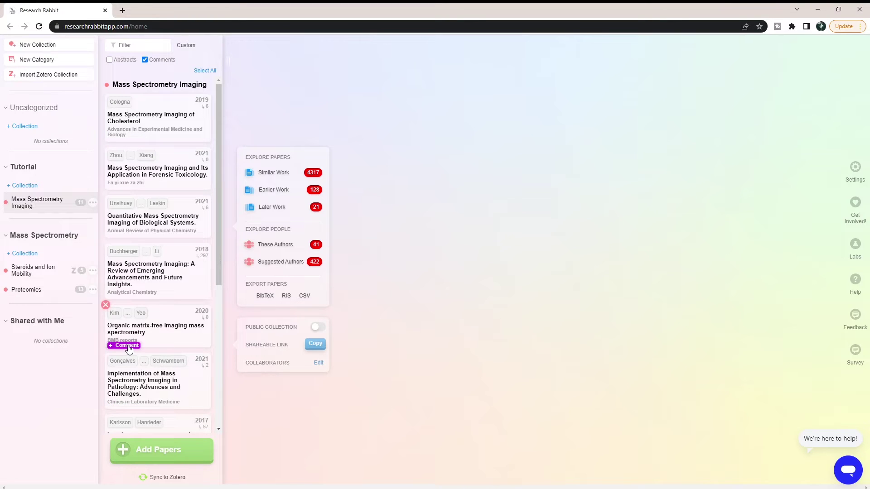
pyautogui.click(127, 346)
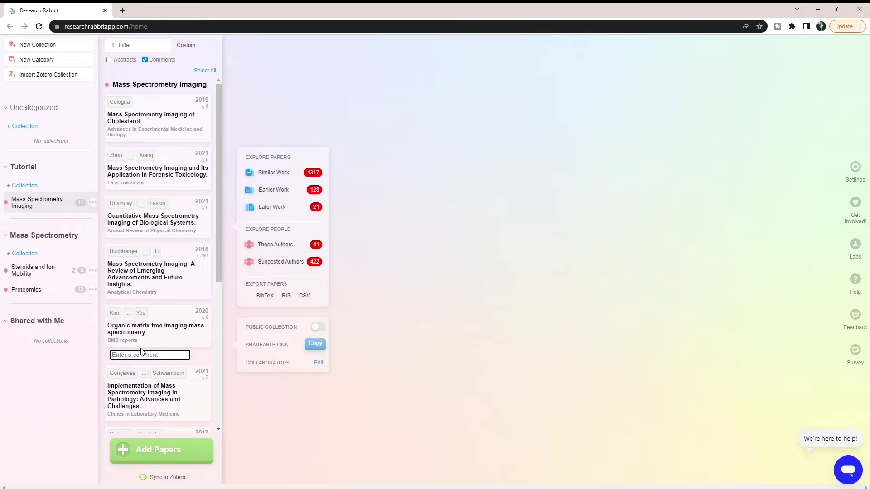
pyautogui.write('Good Matrix-Free Paper')
pyautogui.press('Return')
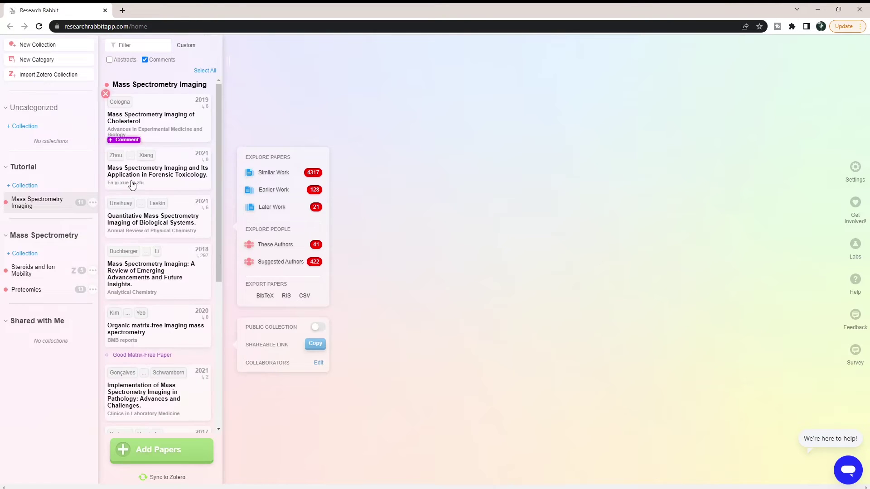
pyautogui.scroll(-1, 145, 220)
pyautogui.click(156, 311)
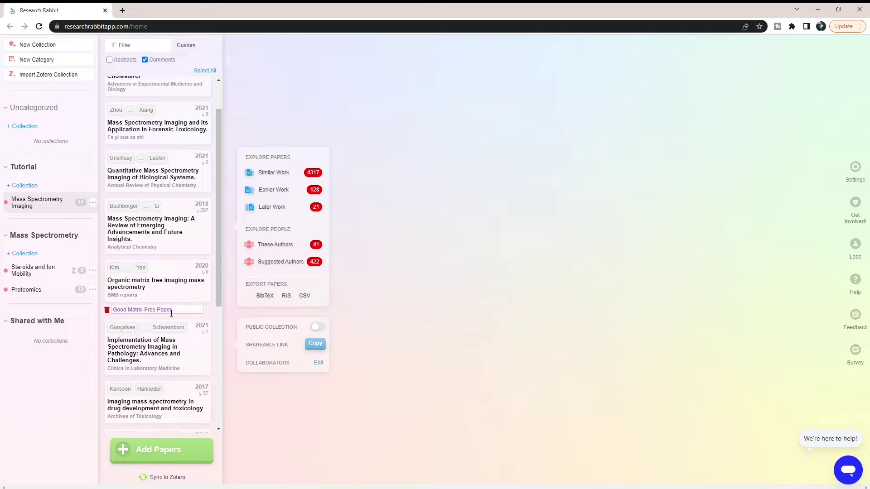
pyautogui.click(96, 305)
pyautogui.scroll(1, 207, 297)
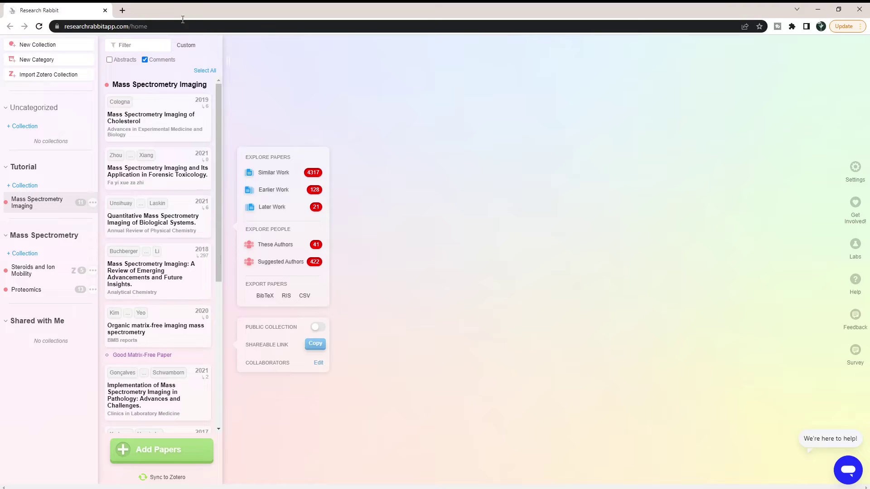
# Step: Hide the comments in the collection's paper list, and show the abstracts for a brief review before hiding them again
pyautogui.click(110, 60)
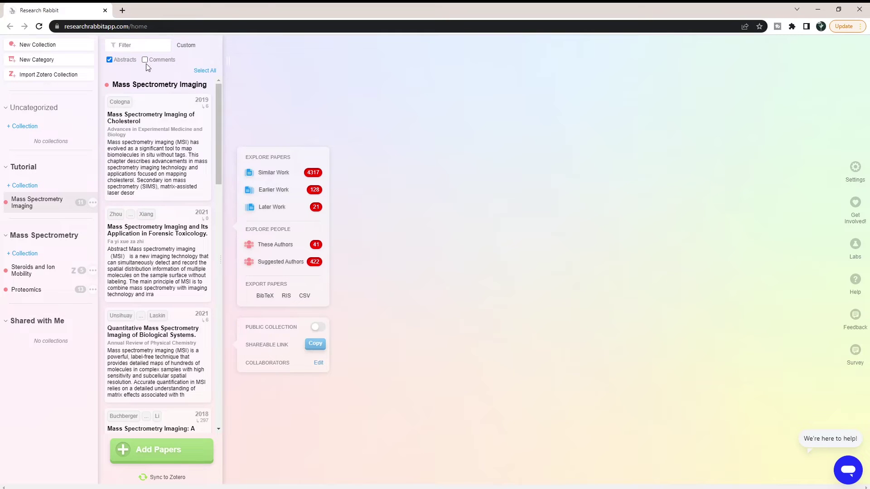
pyautogui.scroll(-15, 154, 196)
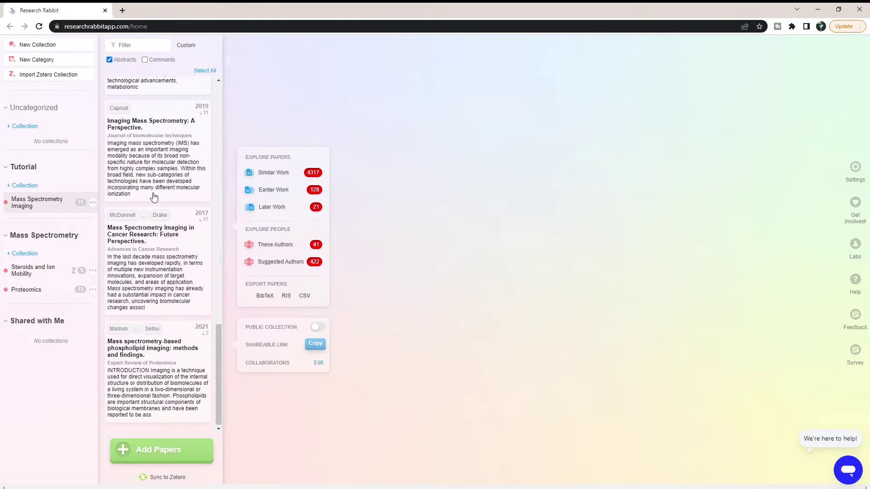
pyautogui.scroll(15, 154, 196)
pyautogui.click(109, 60)
pyautogui.scroll(-5, 125, 186)
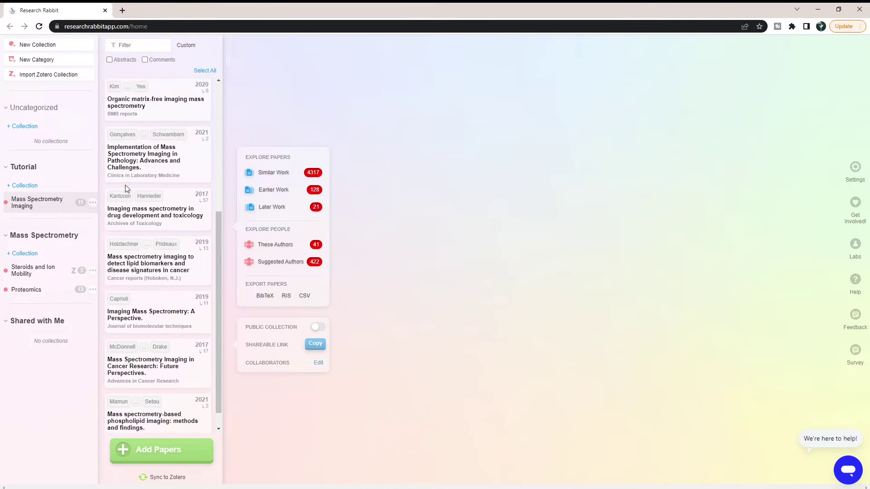
pyautogui.scroll(-1, 125, 185)
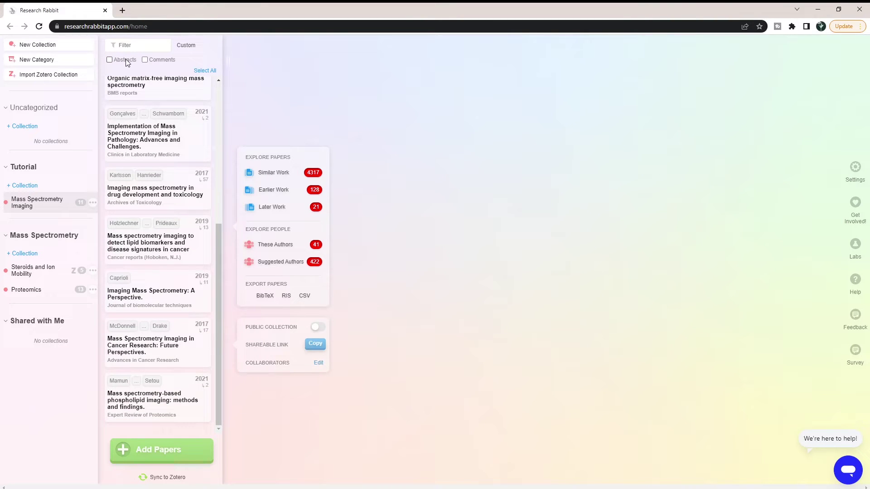
pyautogui.click(143, 47)
pyautogui.click(192, 47)
pyautogui.click(198, 85)
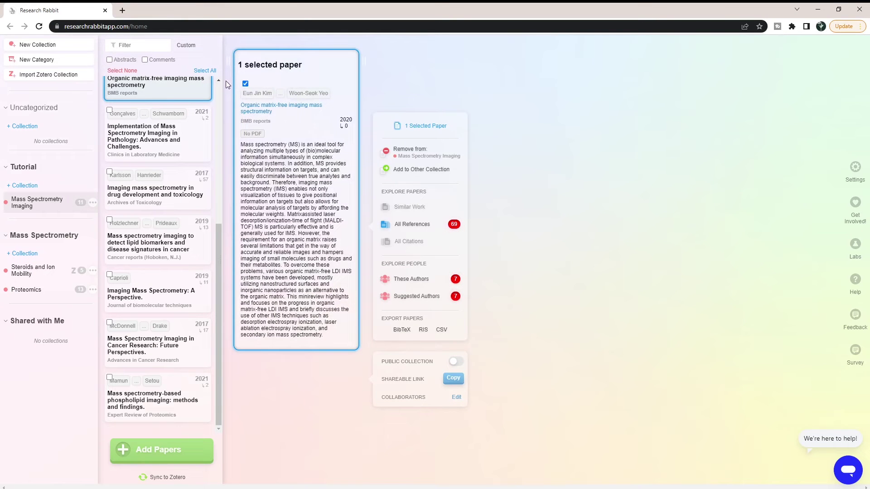
pyautogui.click(236, 50)
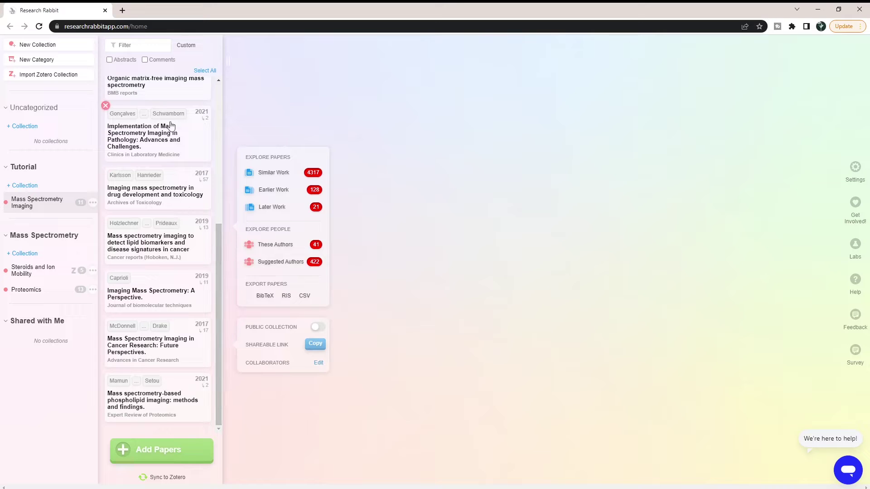
# Step: View the details of the cholesterol, forensic toxicology and quantitative imaging papers one by one, and close the details
pyautogui.moveTo(219, 264); pyautogui.dragTo(206, 98)
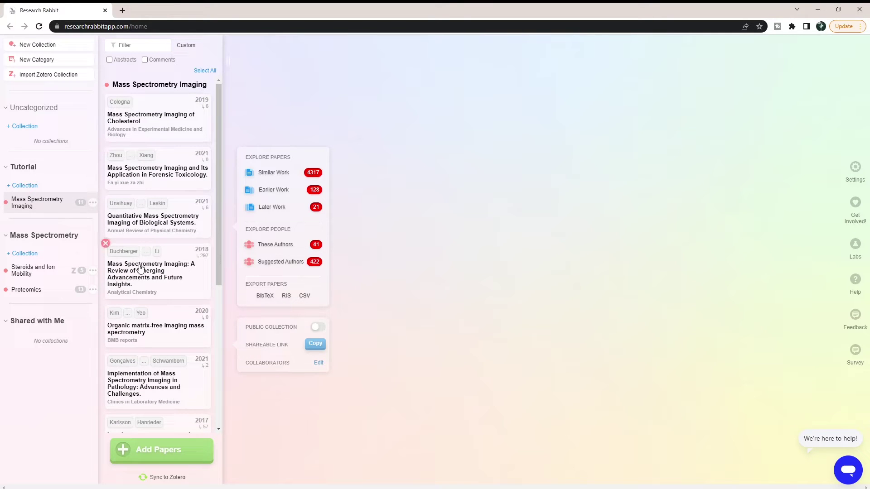
pyautogui.click(171, 132)
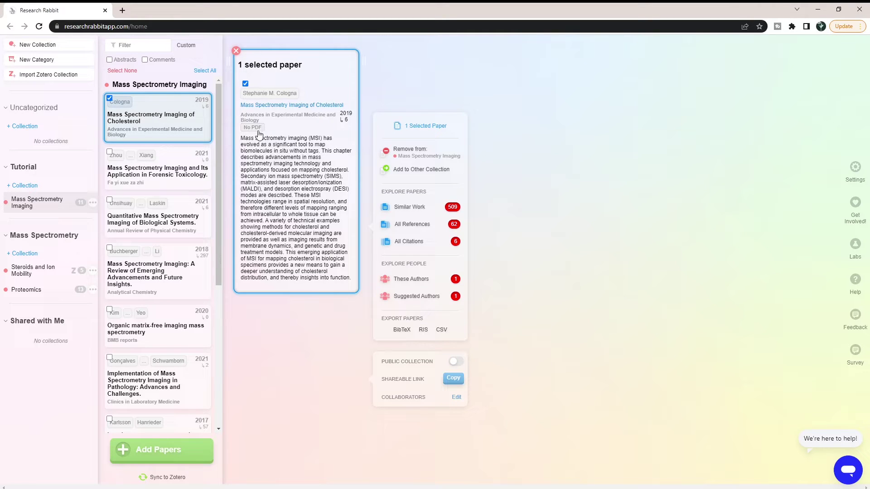
pyautogui.click(146, 181)
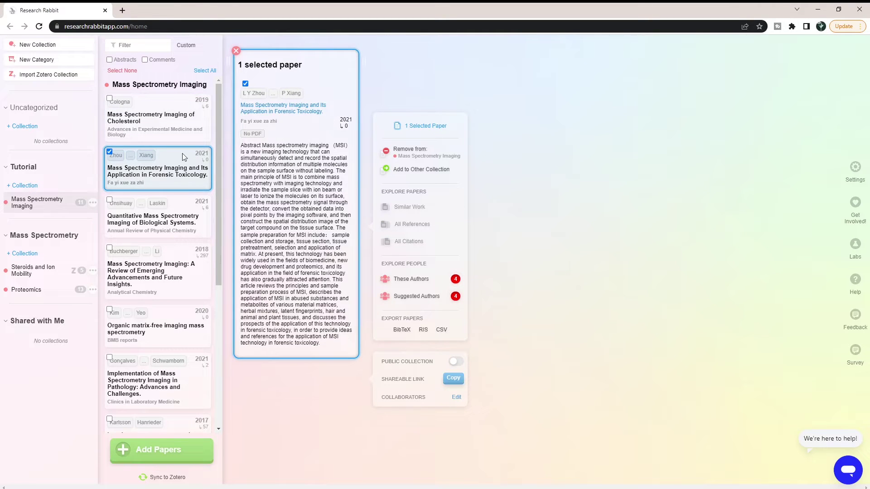
pyautogui.click(163, 222)
pyautogui.click(154, 118)
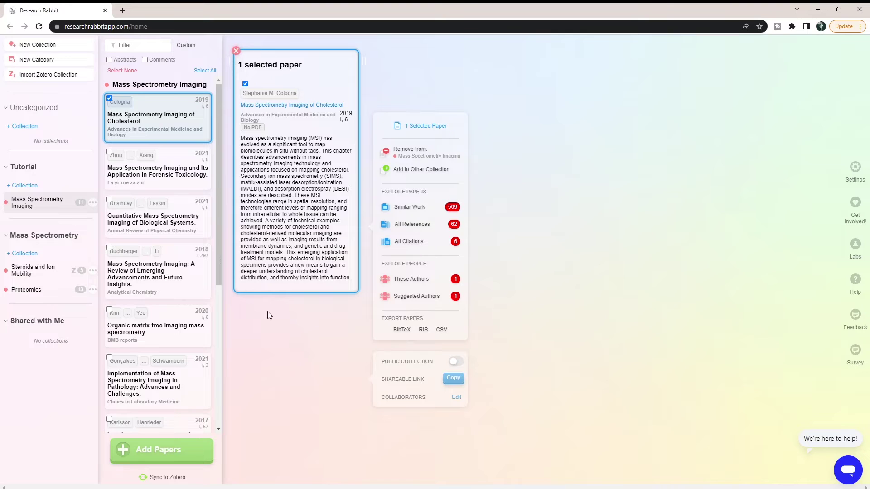
pyautogui.click(236, 51)
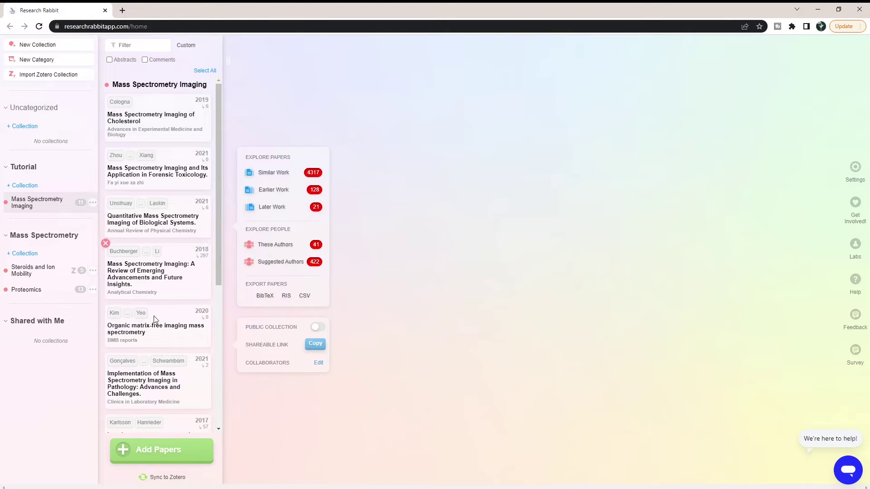
# Step: Select the cholesterol, quantitative imaging and emerging advancements review papers together and look through their combined abstracts
pyautogui.click(156, 111)
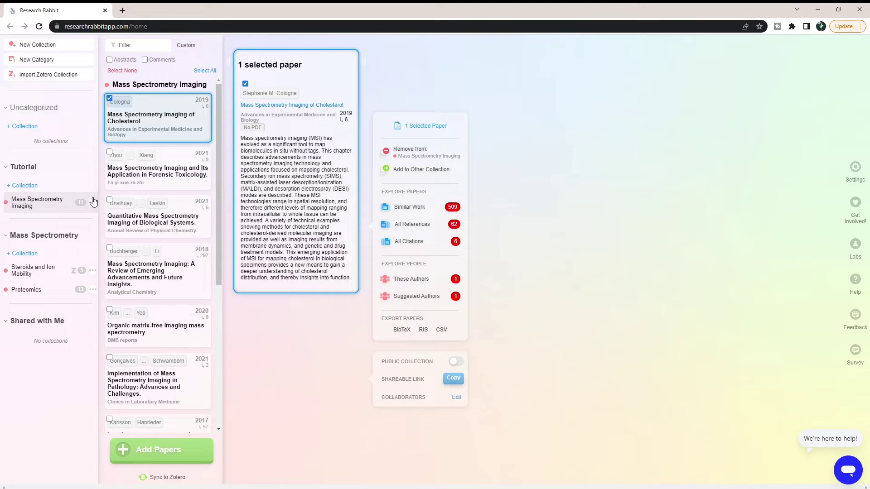
pyautogui.click(110, 200)
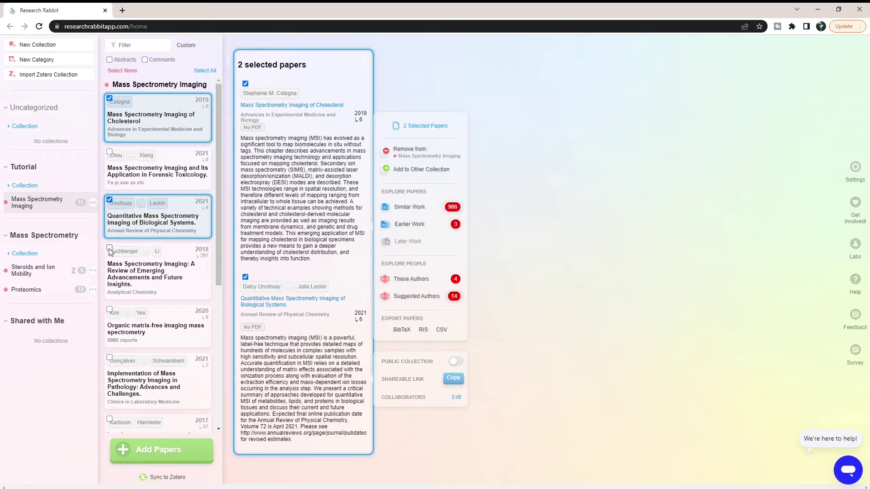
pyautogui.click(109, 247)
pyautogui.scroll(-6, 353, 335)
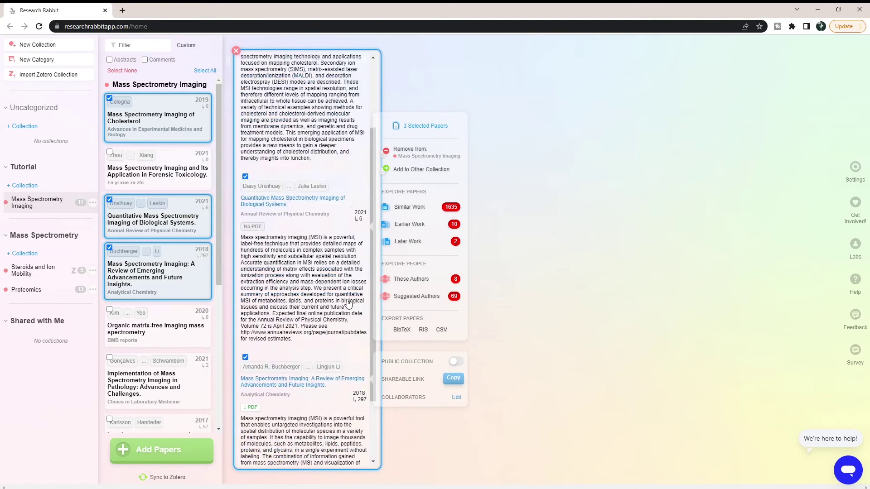
pyautogui.scroll(6, 317, 226)
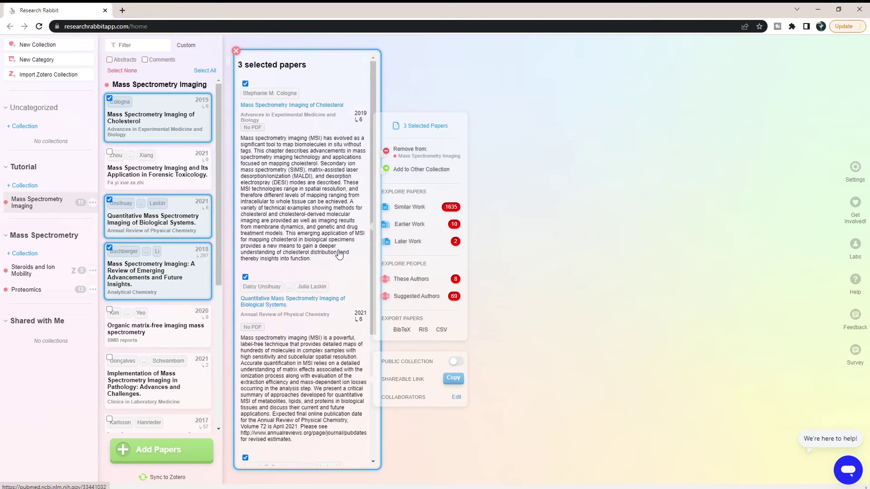
# Step: Deselect the emerging advancements review, quantitative imaging and cholesterol papers
pyautogui.click(109, 248)
pyautogui.click(109, 199)
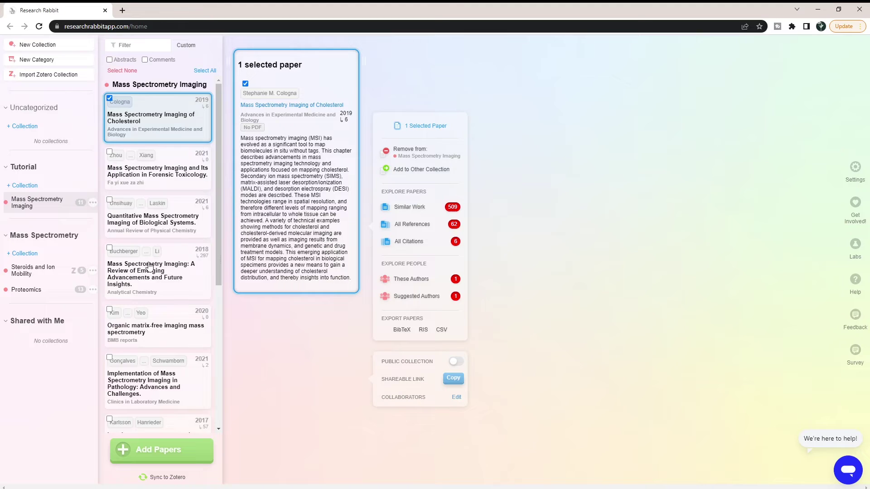
pyautogui.scroll(-5, 149, 266)
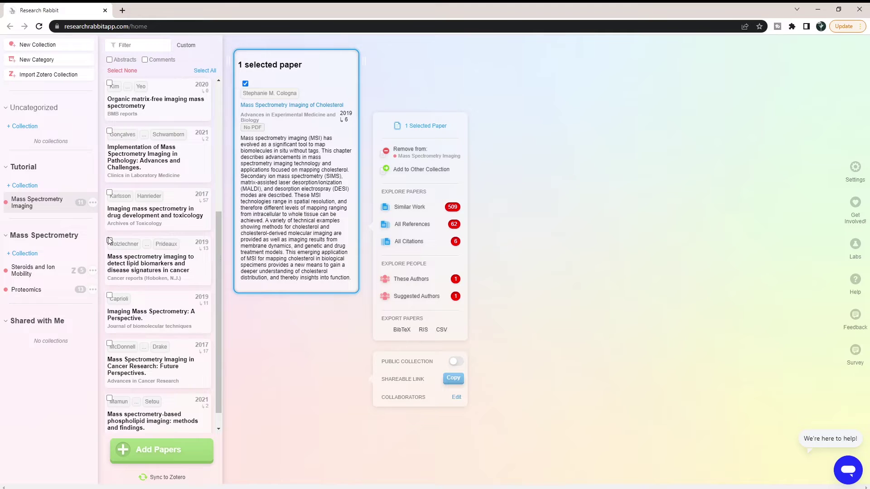
pyautogui.scroll(5, 116, 207)
pyautogui.click(109, 98)
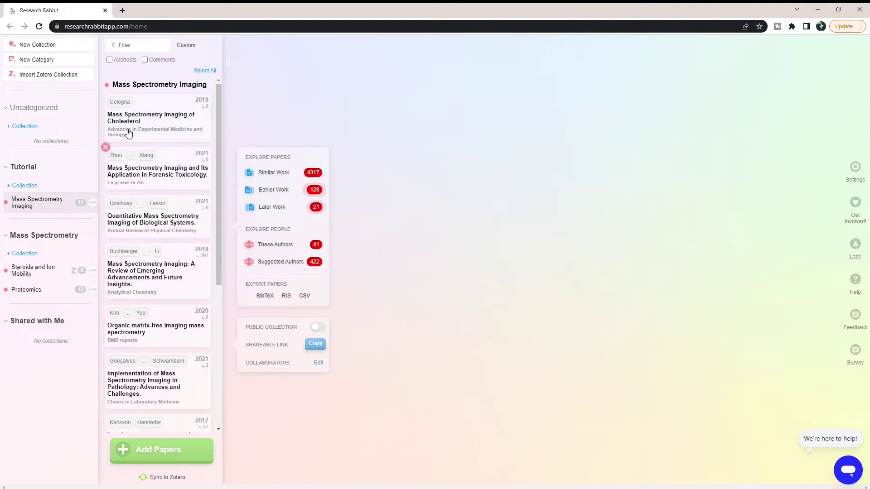
# Step: Select the three lipid-related papers on cholesterol, lipid biomarkers in cancer, and phospholipid imaging, and review their abstracts
pyautogui.click(109, 98)
pyautogui.scroll(-3, 167, 254)
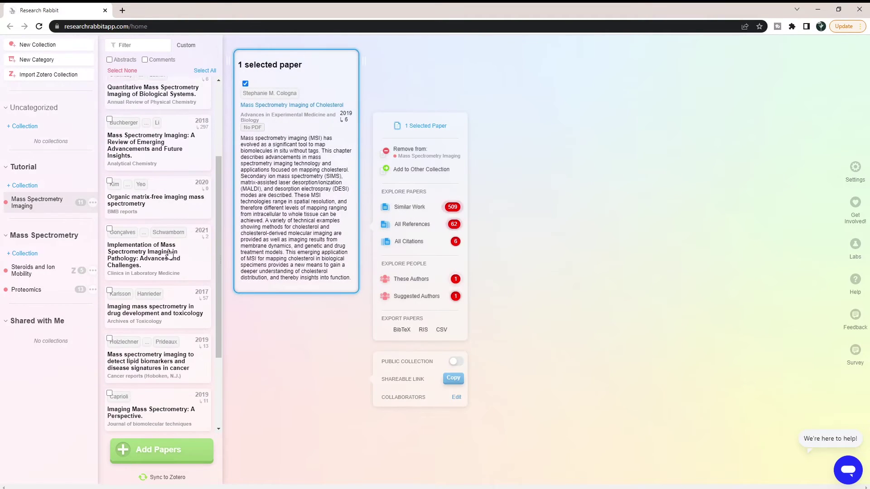
pyautogui.scroll(-1, 134, 259)
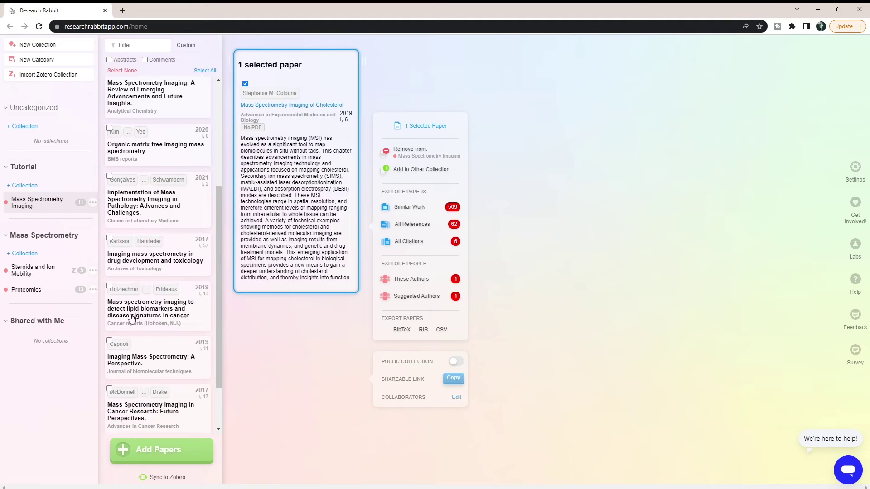
pyautogui.click(109, 287)
pyautogui.scroll(-2, 160, 311)
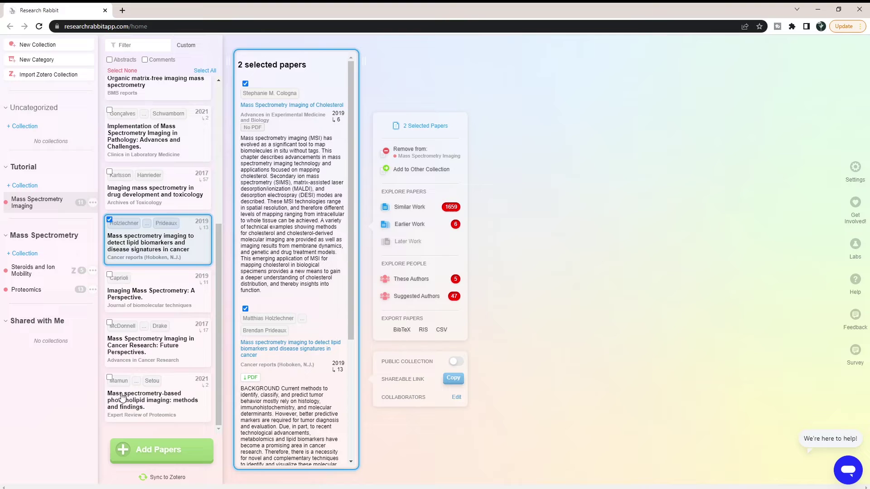
pyautogui.click(109, 377)
pyautogui.scroll(-1, 327, 156)
pyautogui.scroll(-7, 326, 157)
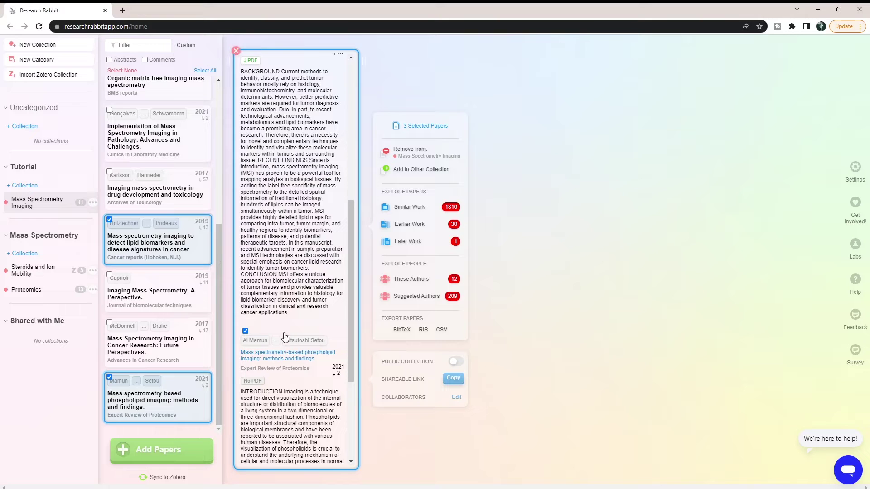
pyautogui.scroll(7, 291, 326)
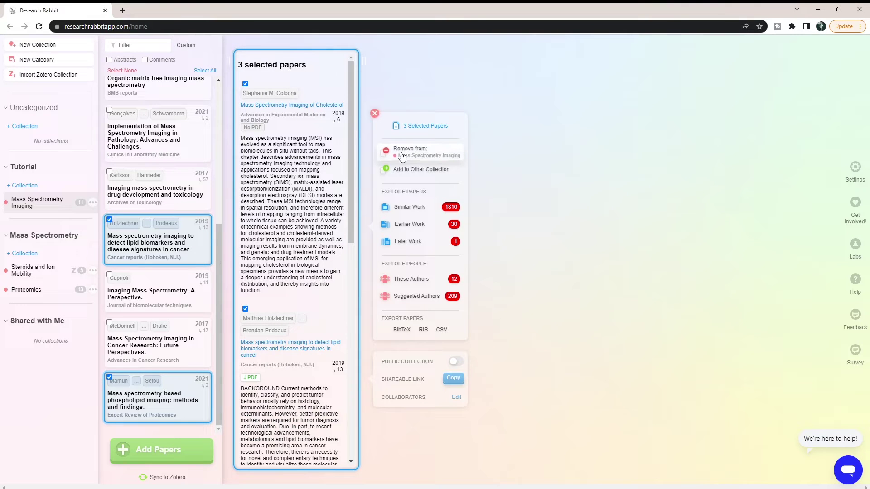
# Step: Start adding the selected papers to another collection and create one named "MSI and Lipids" in the Tutorial category
pyautogui.click(430, 171)
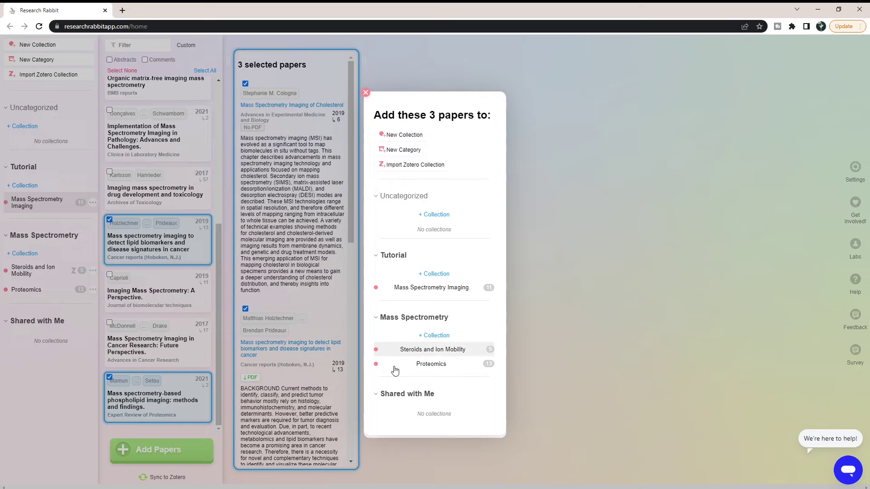
pyautogui.click(439, 274)
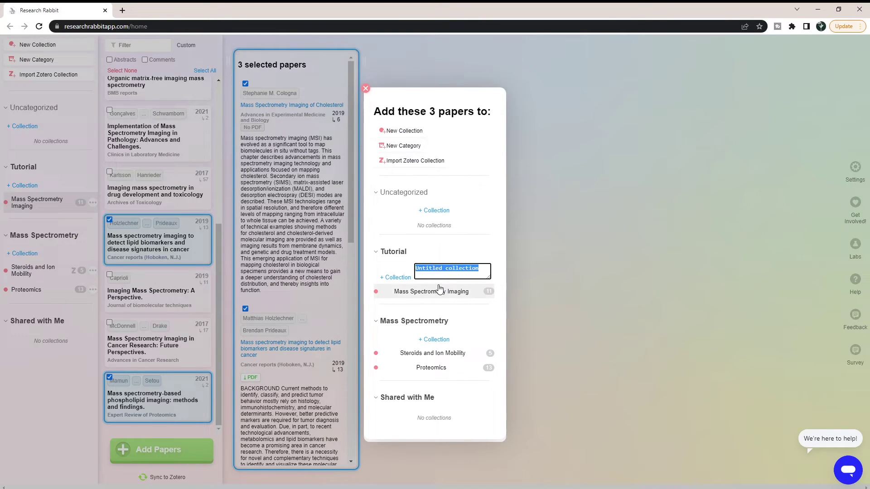
pyautogui.write('MSI and L')
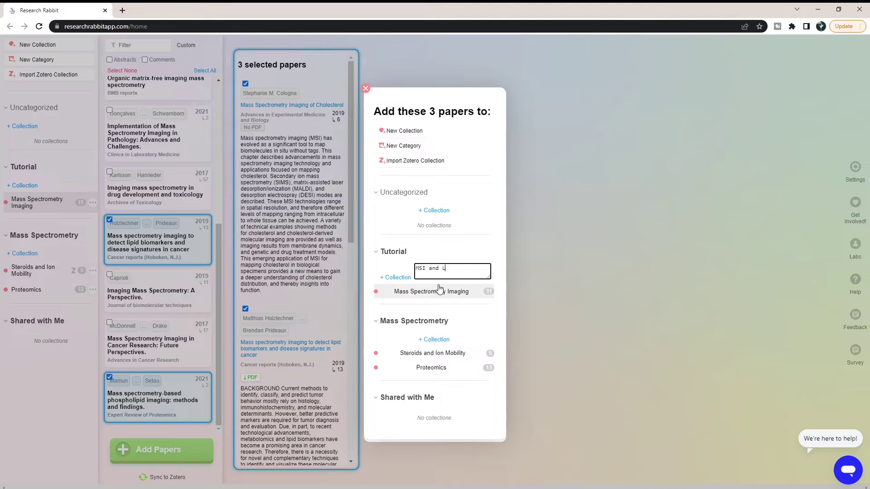
pyautogui.write('ipids')
pyautogui.press('Return')
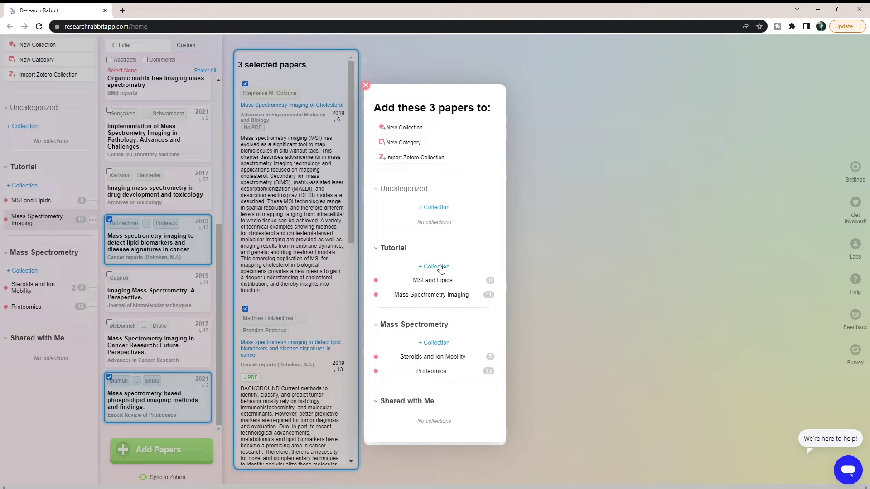
# Step: Add the three selected papers to the MSI and Lipids collection and close the collection chooser
pyautogui.click(434, 283)
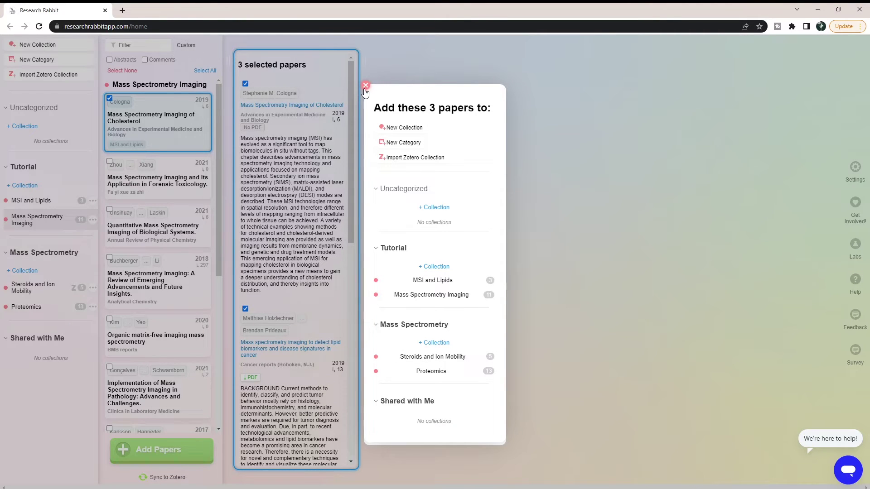
pyautogui.click(366, 87)
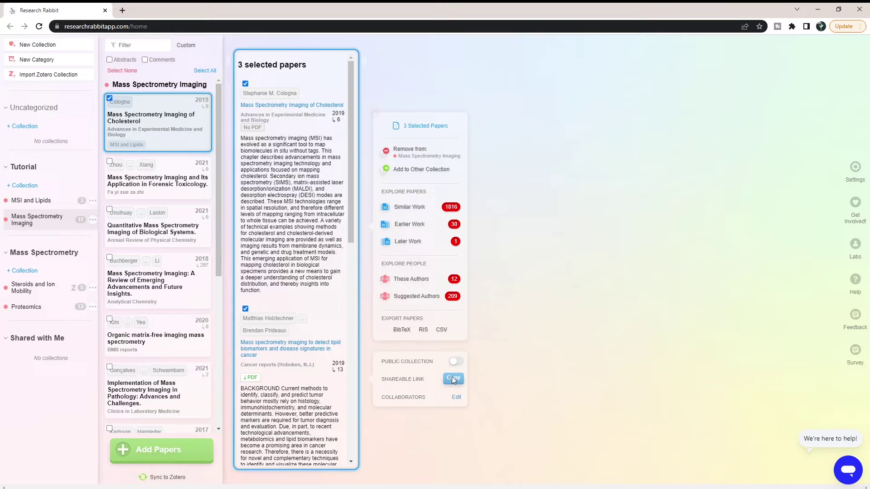
# Step: Check the MSI and Lipids tag in the paper list, briefly deselecting and reselecting the cholesterol imaging paper
pyautogui.scroll(-1, 179, 140)
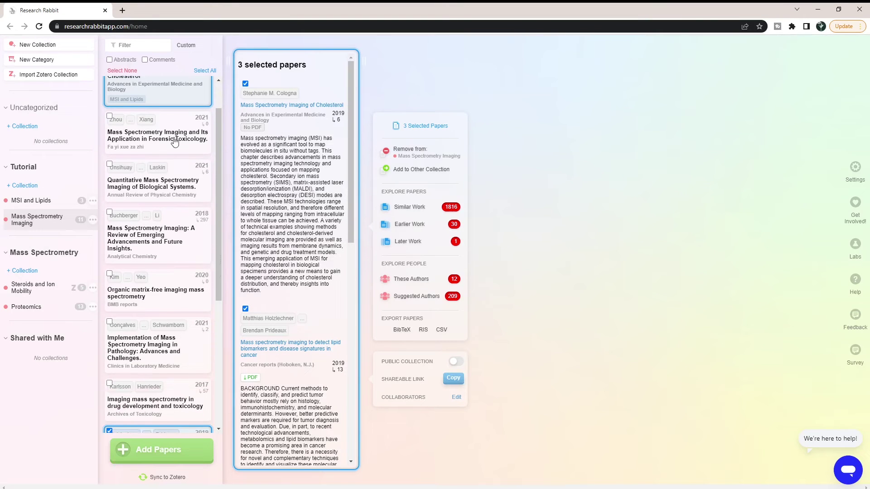
pyautogui.scroll(1, 174, 140)
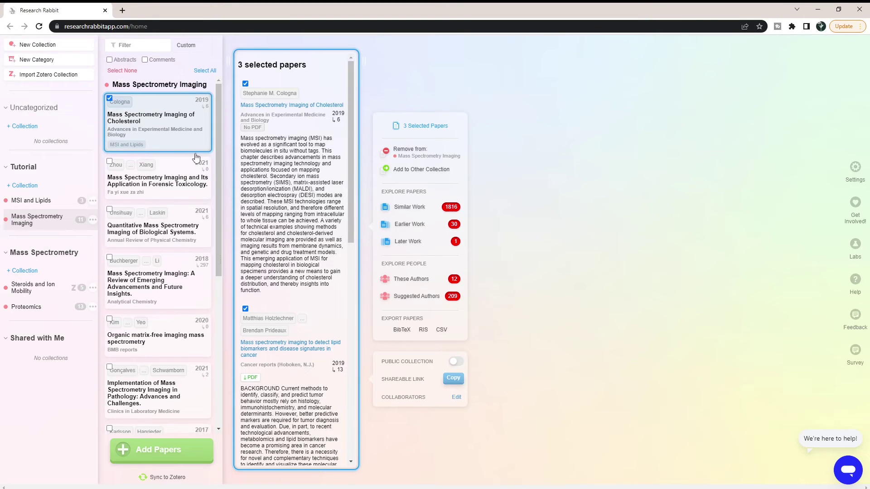
pyautogui.click(109, 99)
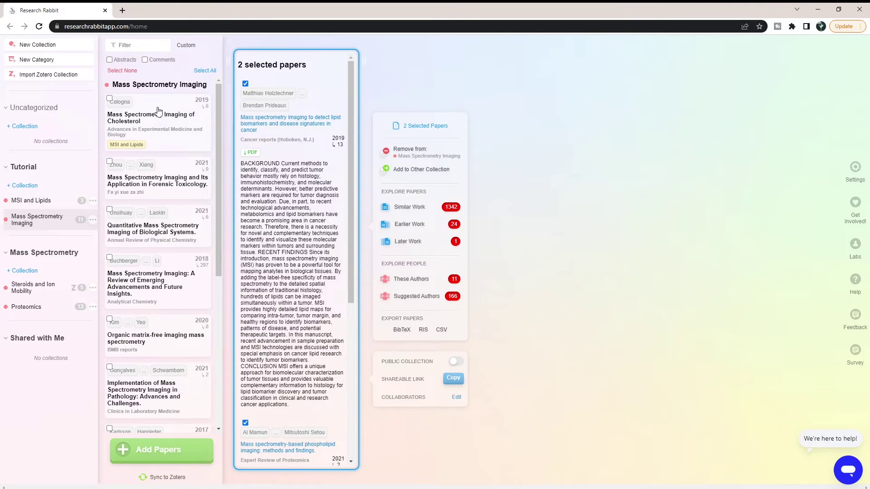
pyautogui.click(109, 98)
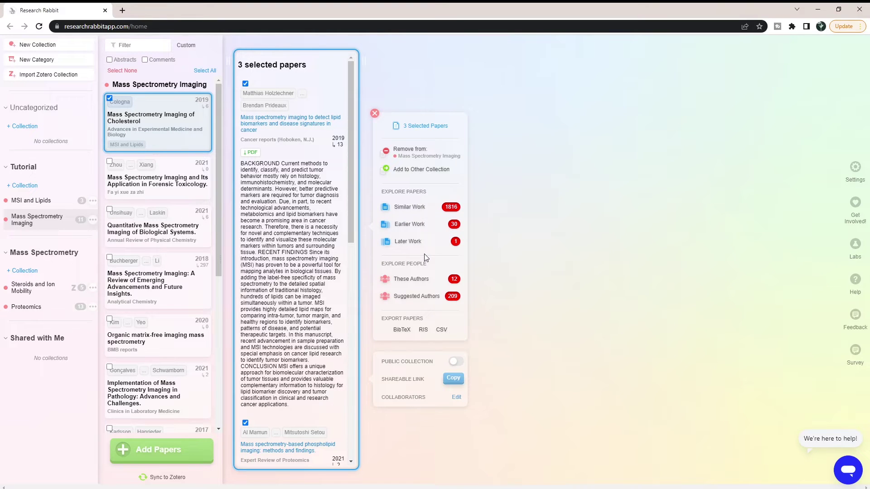
# Step: Show the similar work for the three selected papers and look through the suggested titles
pyautogui.click(428, 208)
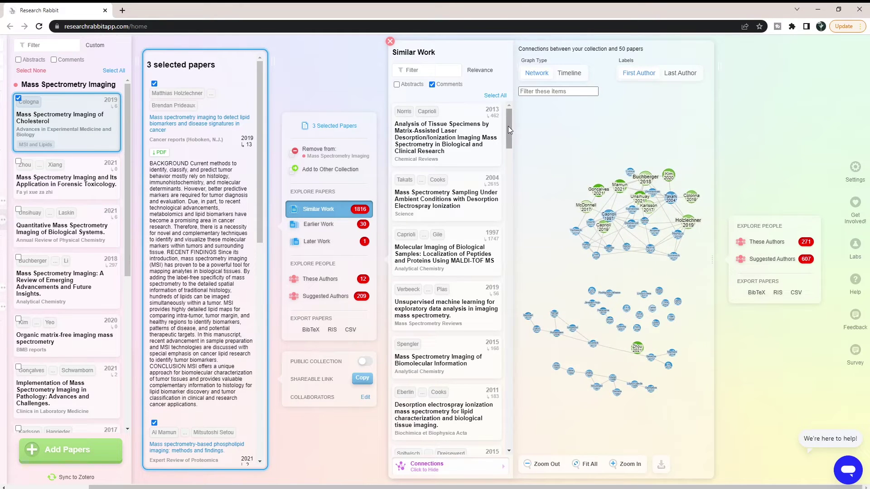
pyautogui.scroll(-2, 470, 258)
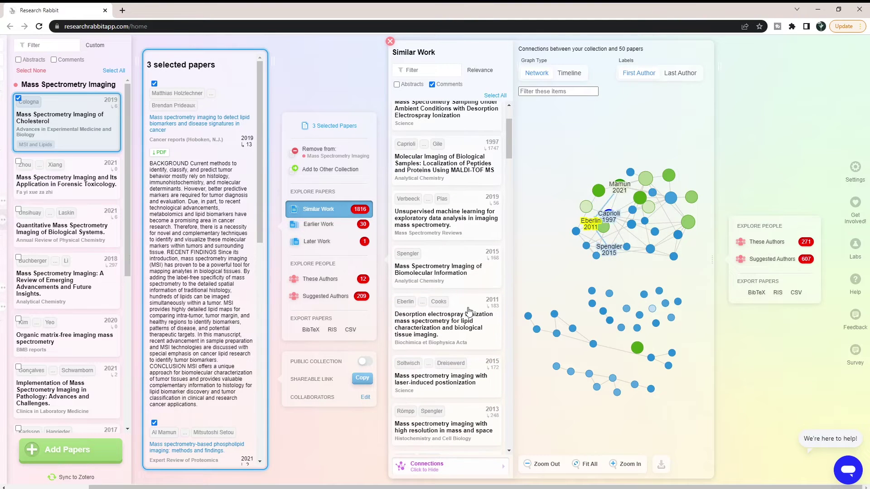
pyautogui.scroll(-1, 441, 181)
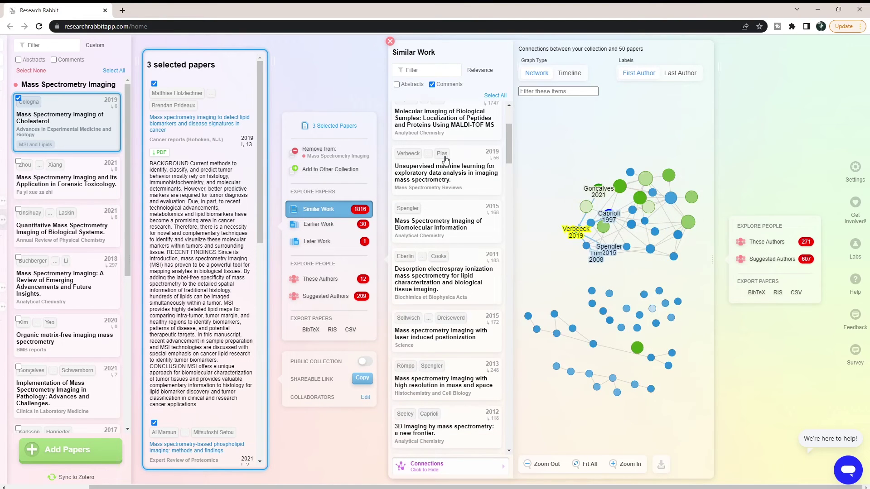
pyautogui.scroll(-1, 429, 182)
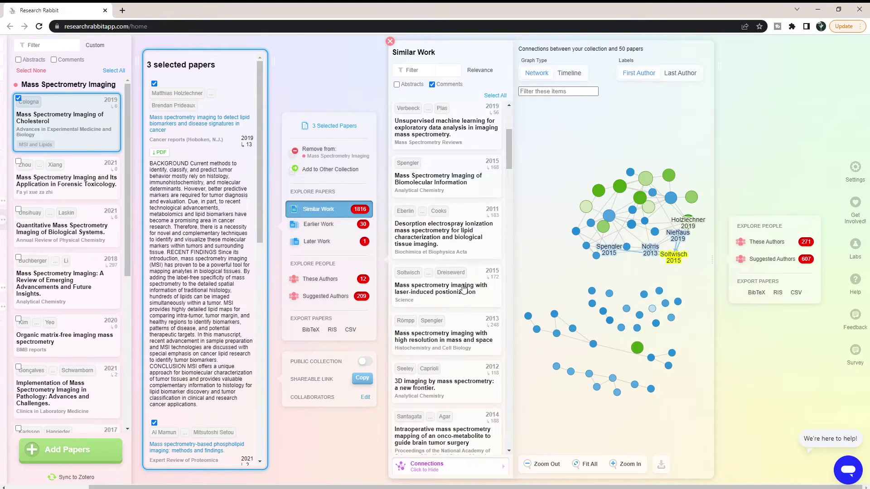
pyautogui.scroll(-3, 440, 155)
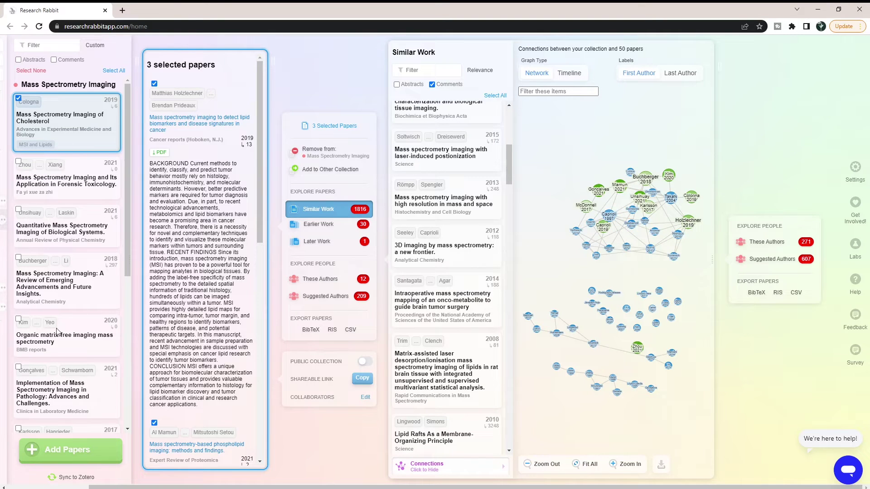
pyautogui.scroll(-5, 468, 296)
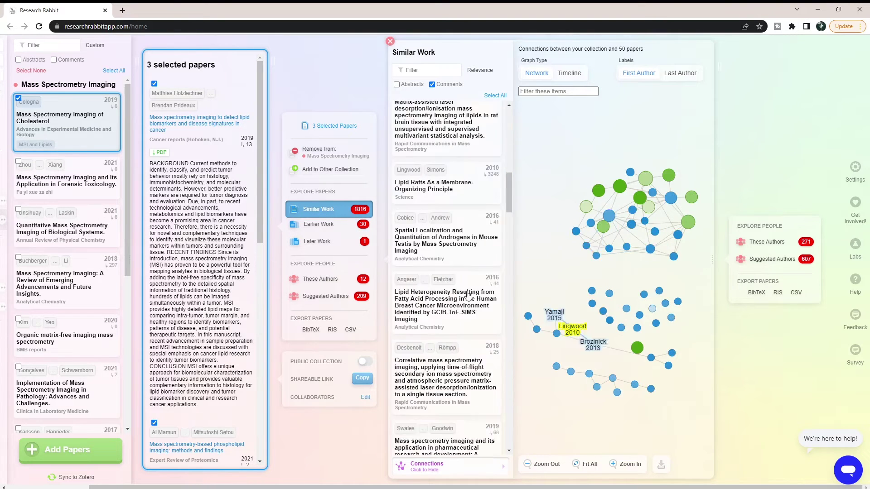
# Step: Examine abstracts and connections in the network's main cluster, including the cancer research, phospholipid imaging, tissue specimen and rat brain lipid papers
pyautogui.click(585, 210)
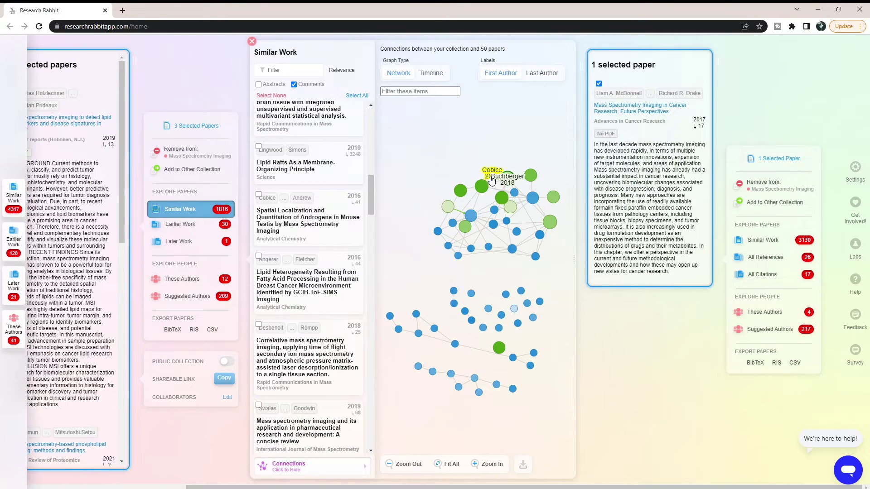
pyautogui.click(483, 193)
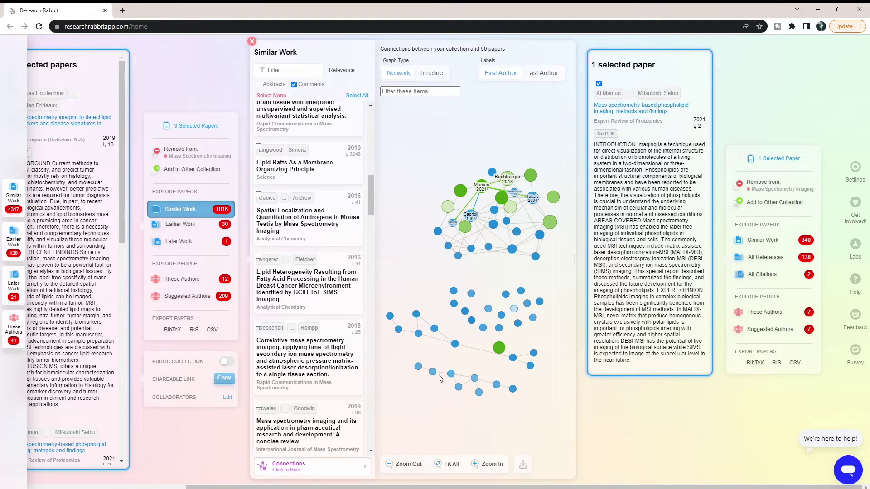
pyautogui.click(492, 226)
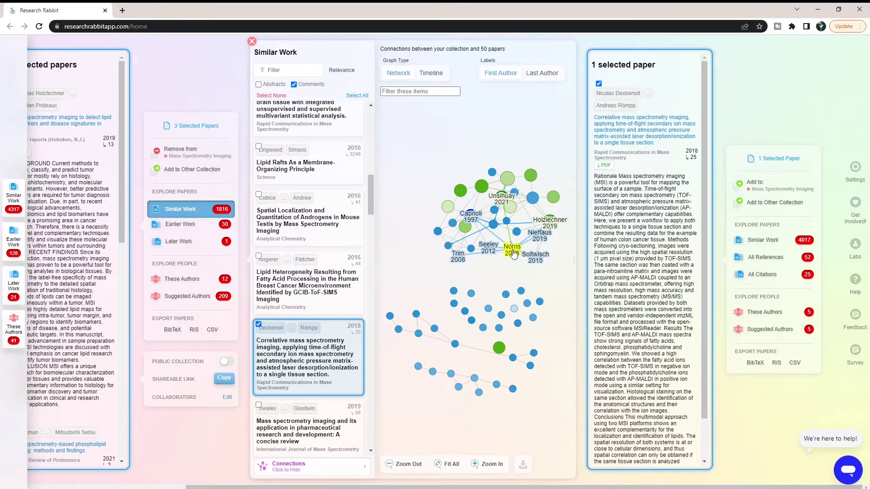
pyautogui.click(512, 251)
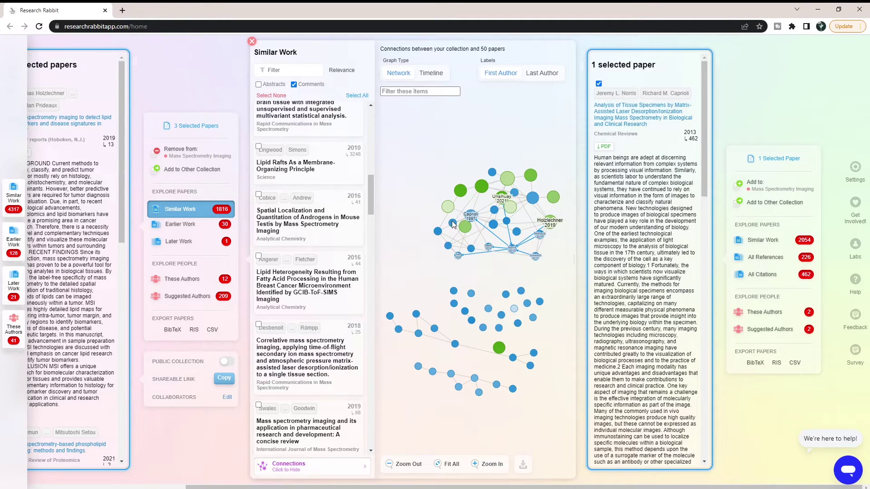
pyautogui.click(448, 206)
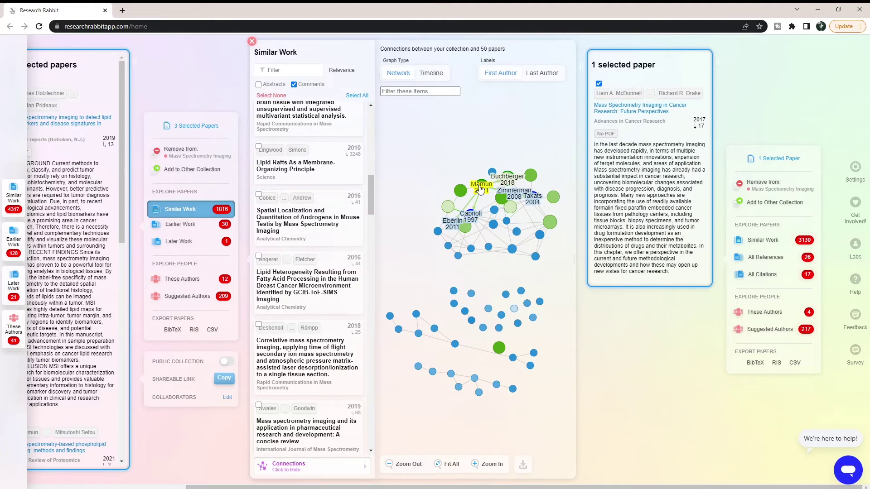
pyautogui.click(480, 189)
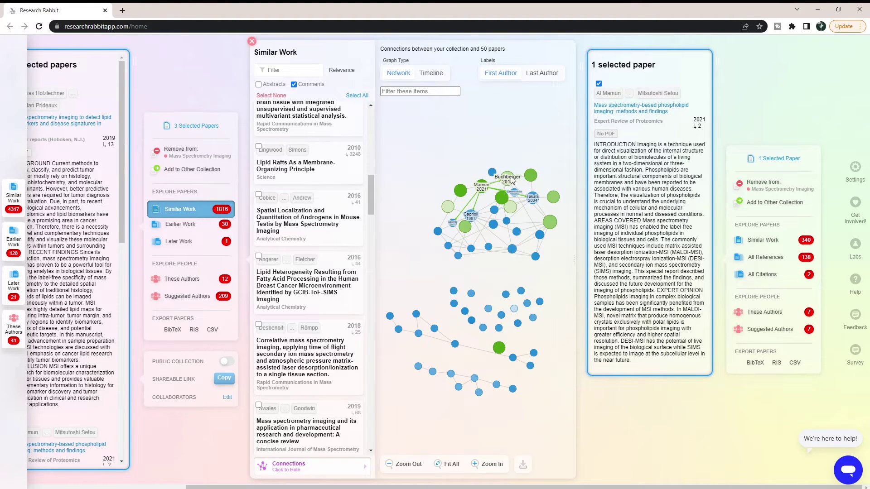
pyautogui.click(458, 253)
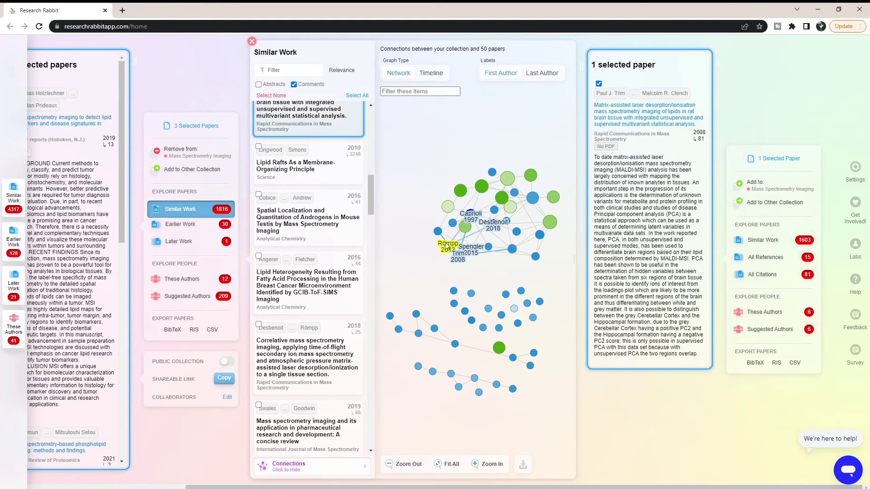
# Step: Examine papers in the network's smaller connected chains, including those on serine-palmitoyltransferase, glioma cells, sphingosine and skin barriers
pyautogui.click(418, 336)
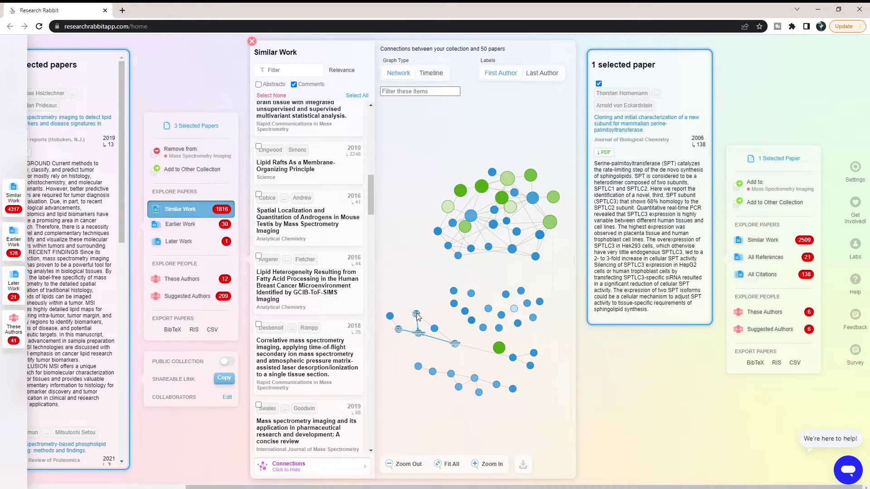
pyautogui.click(417, 316)
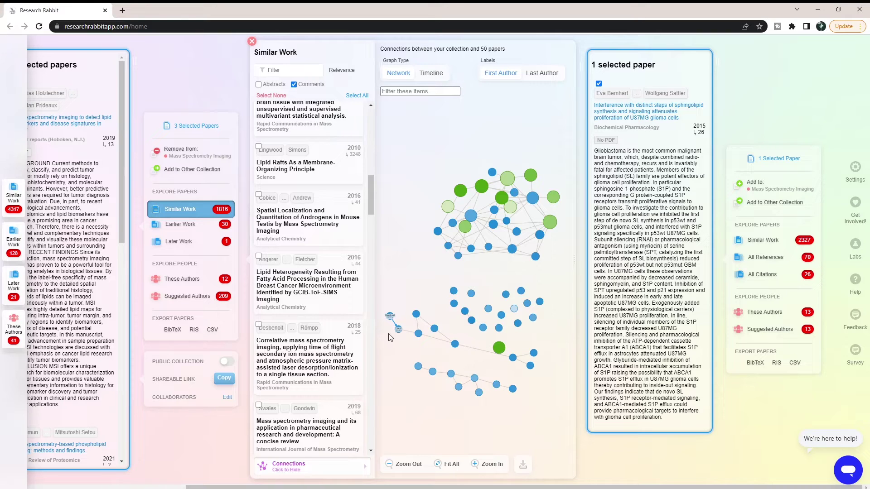
pyautogui.click(451, 375)
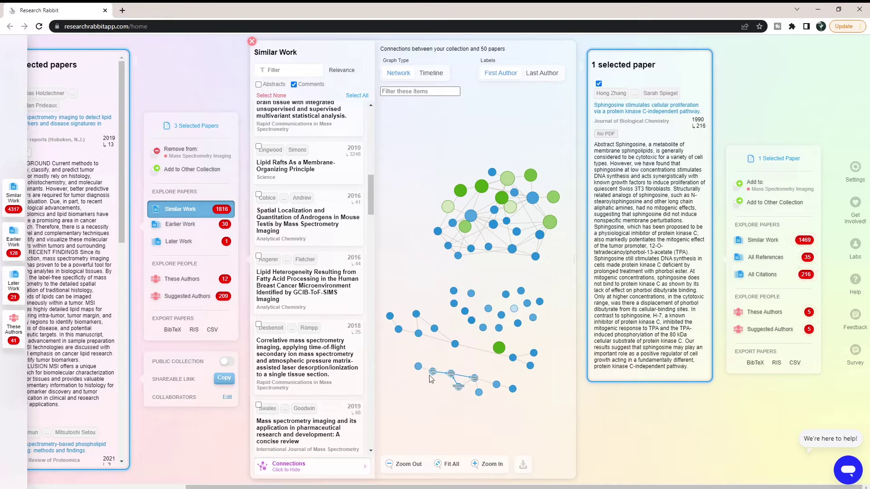
pyautogui.click(418, 366)
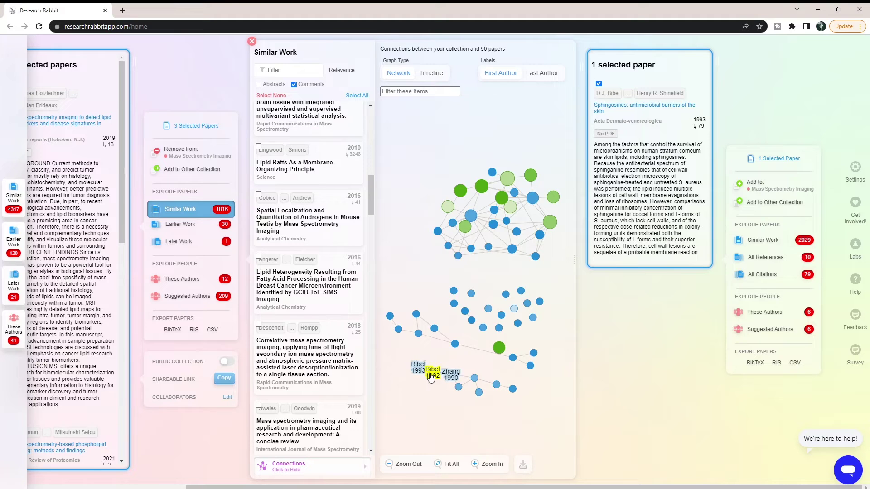
pyautogui.click(499, 392)
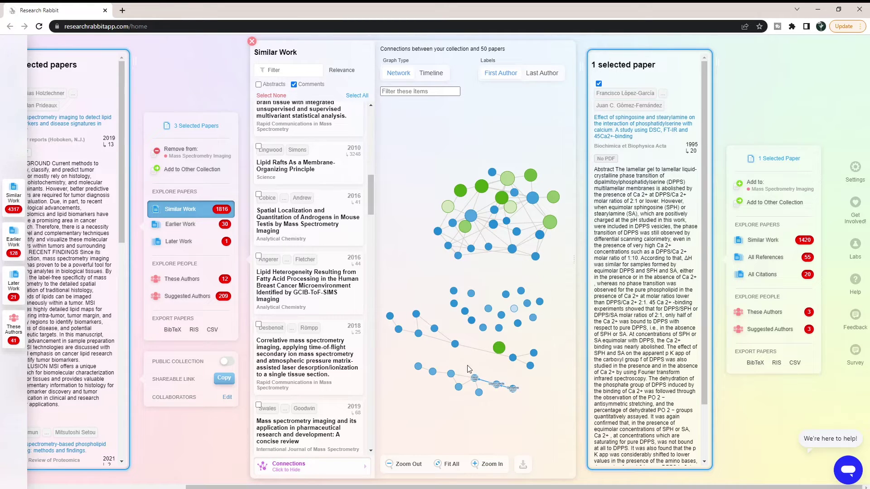
# Step: Read the abstracts of unconnected papers on sphingosine derivatives, sphingosine-1-phosphate and skin long-chain bases, plus the main cluster's brain tumor surgery paper
pyautogui.click(488, 309)
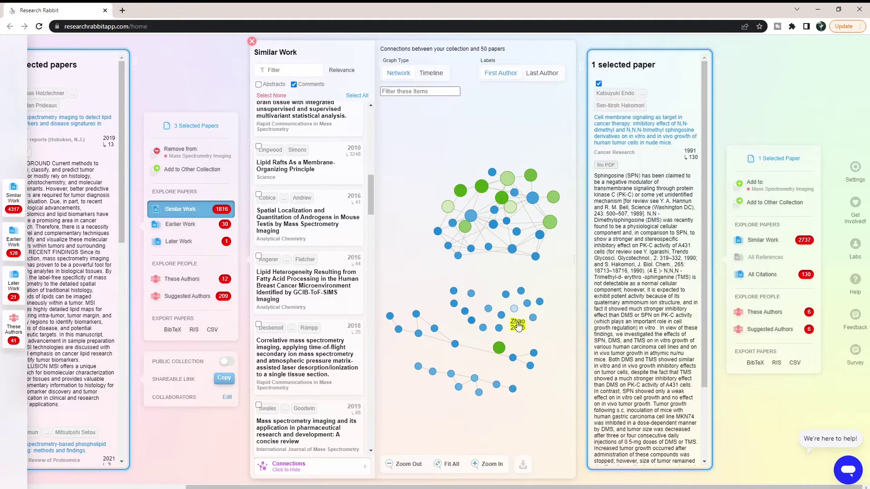
pyautogui.click(501, 317)
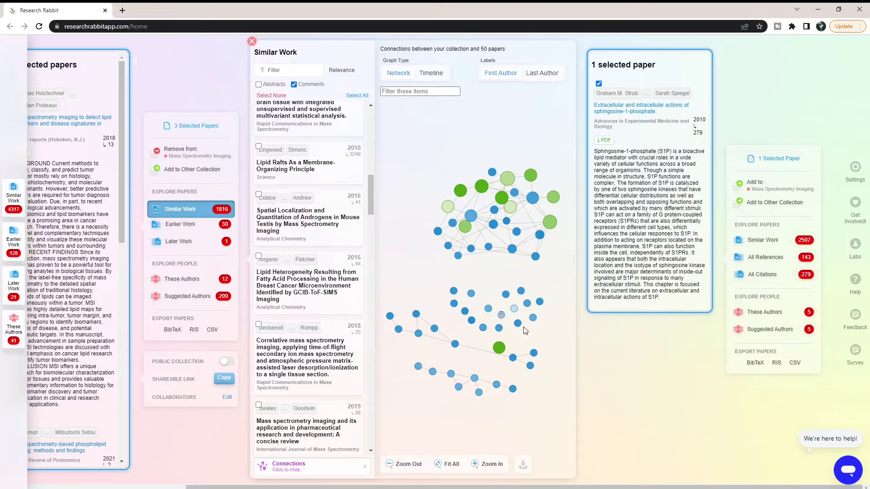
pyautogui.click(528, 304)
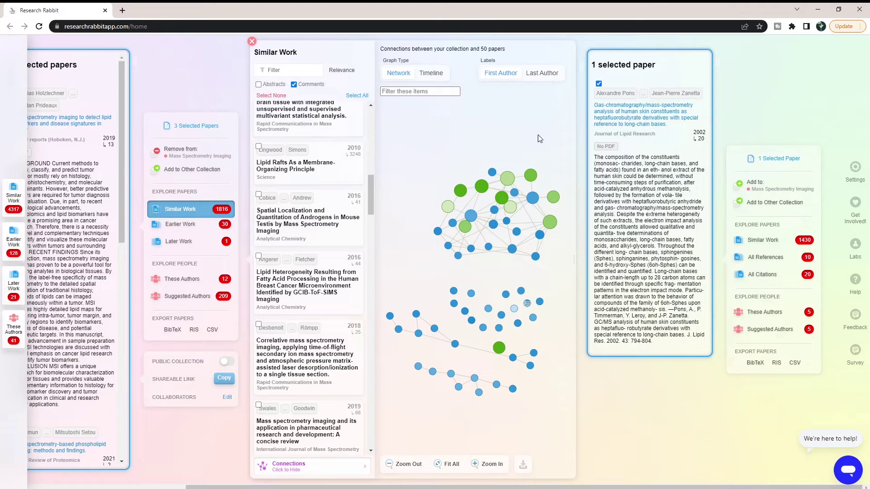
pyautogui.click(494, 210)
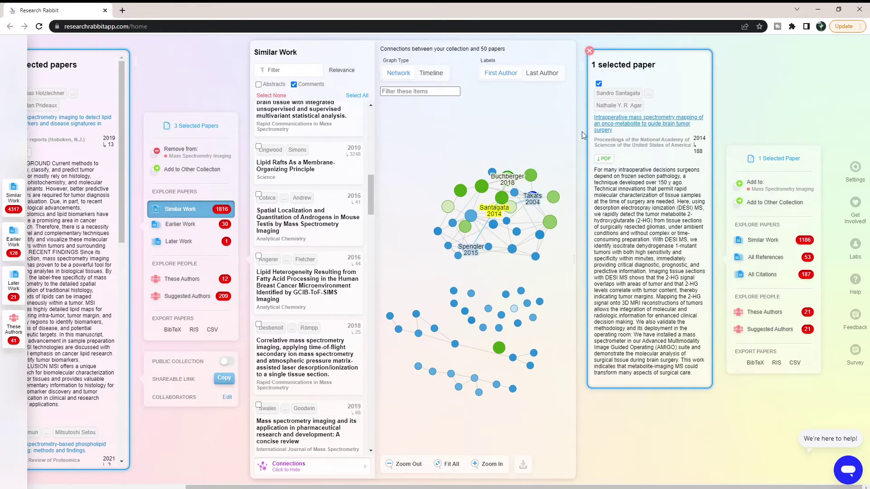
# Step: Add the 2019 paper on unsupervised machine learning in imaging mass spectrometry from the network to the Mass Spectrometry Imaging collection
pyautogui.click(438, 231)
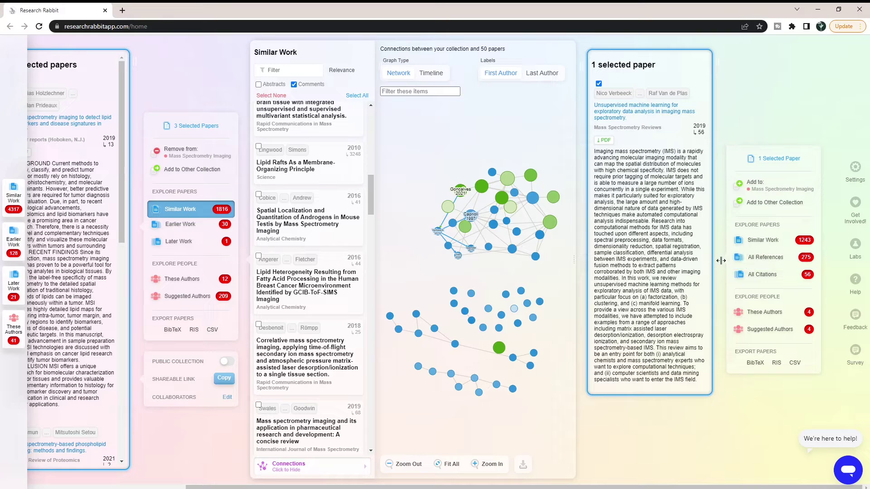
pyautogui.click(797, 185)
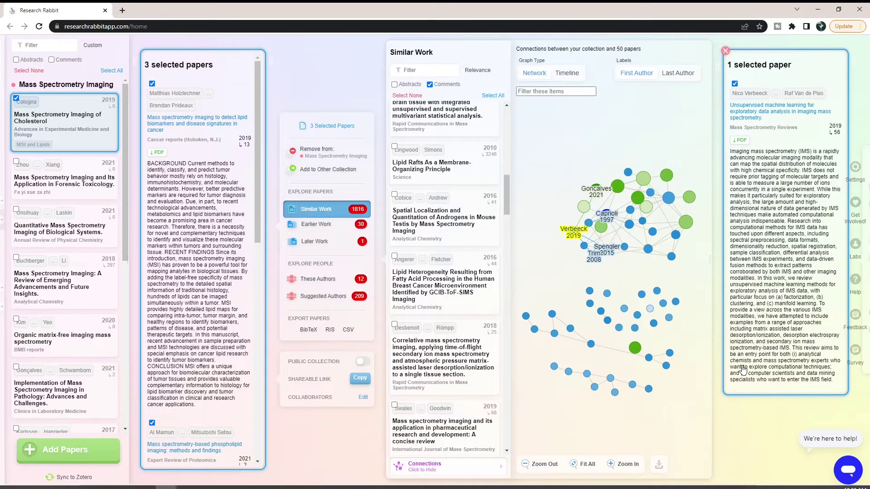
pyautogui.moveTo(708, 484); pyautogui.dragTo(831, 481)
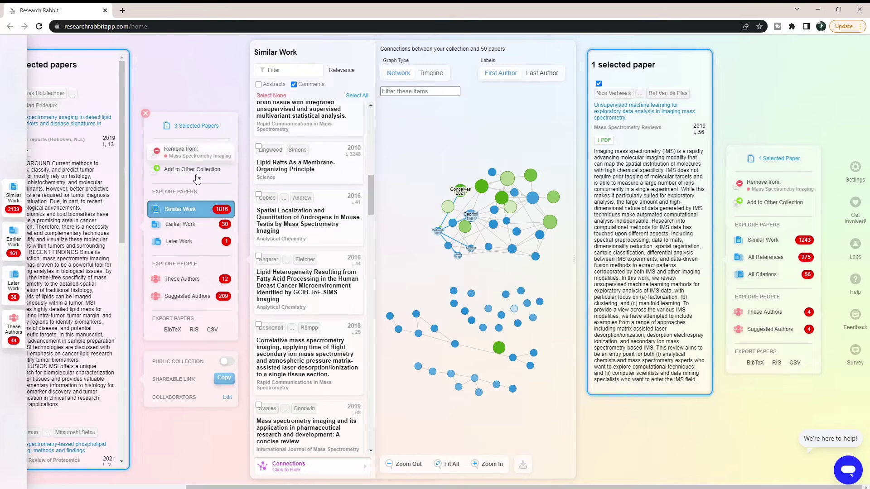
# Step: Show the earlier work for the three selected papers and examine the listed titles plus the ovarian cancer and atmospheric pressure MALDI papers
pyautogui.click(180, 225)
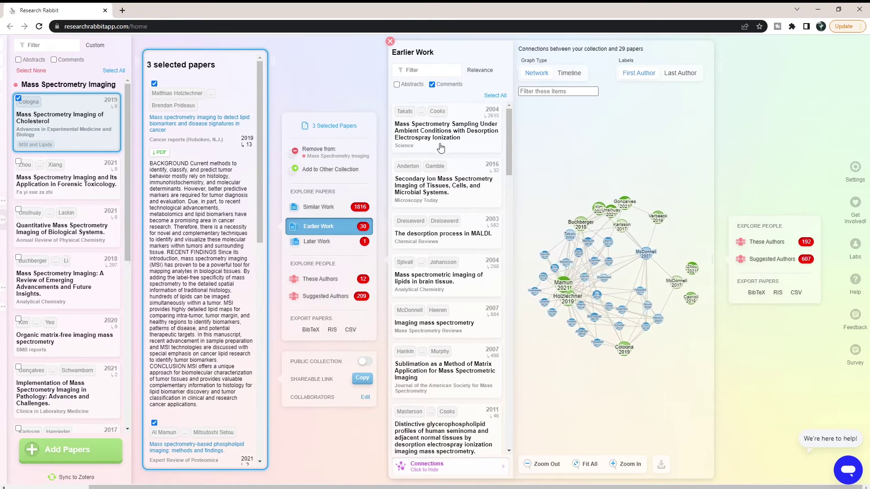
pyautogui.scroll(-5, 440, 147)
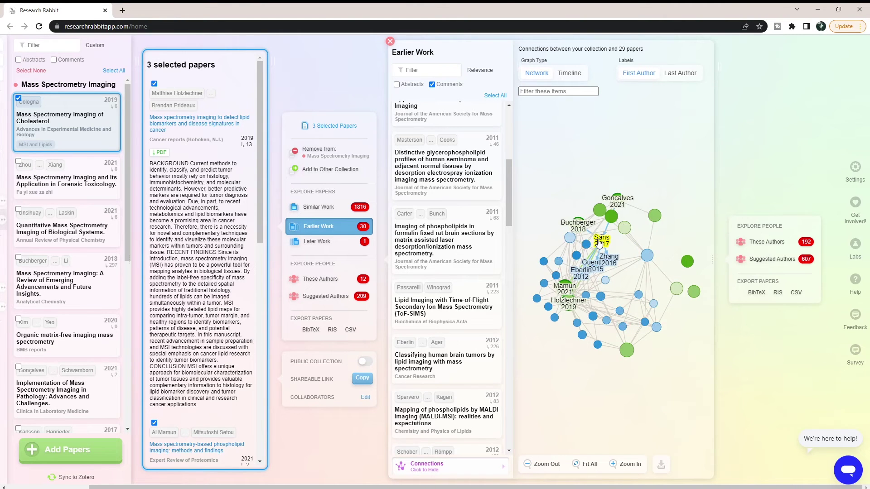
pyautogui.click(599, 244)
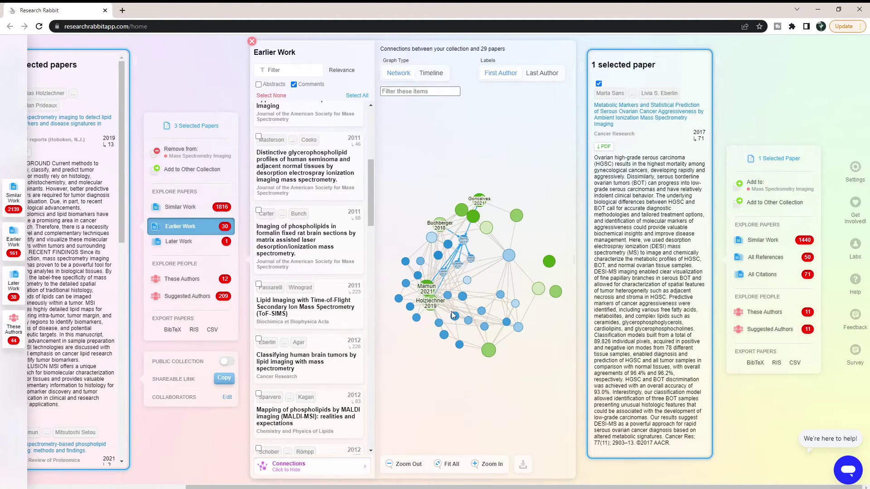
pyautogui.click(453, 315)
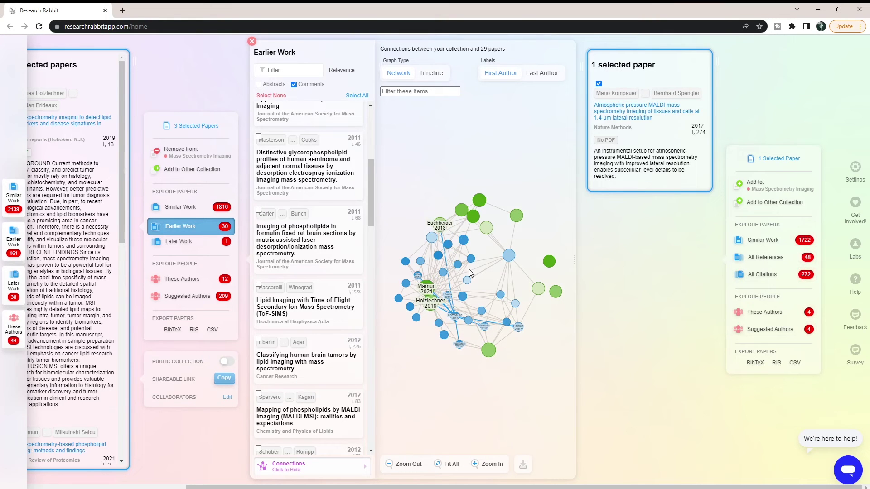
# Step: Examine the network's papers on cholesterol imaging, mass spectrometry imaging in pathology, and mass spectrometry-based phospholipid imaging
pyautogui.click(492, 352)
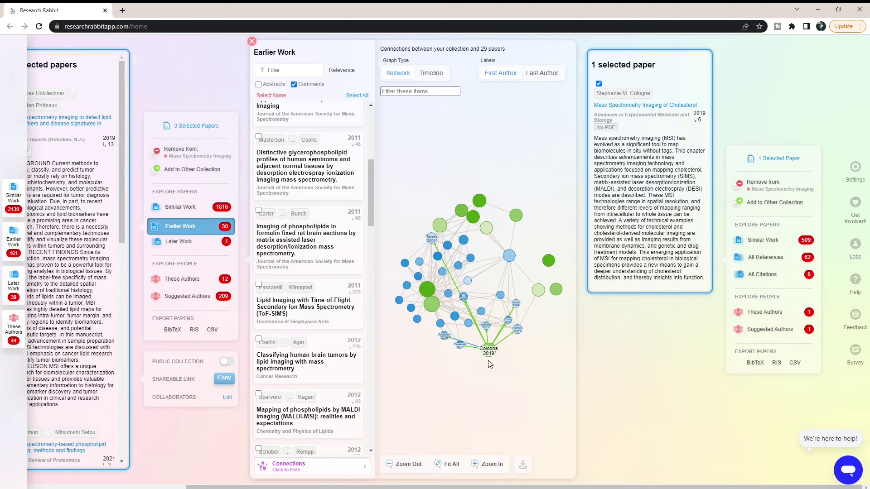
pyautogui.click(481, 207)
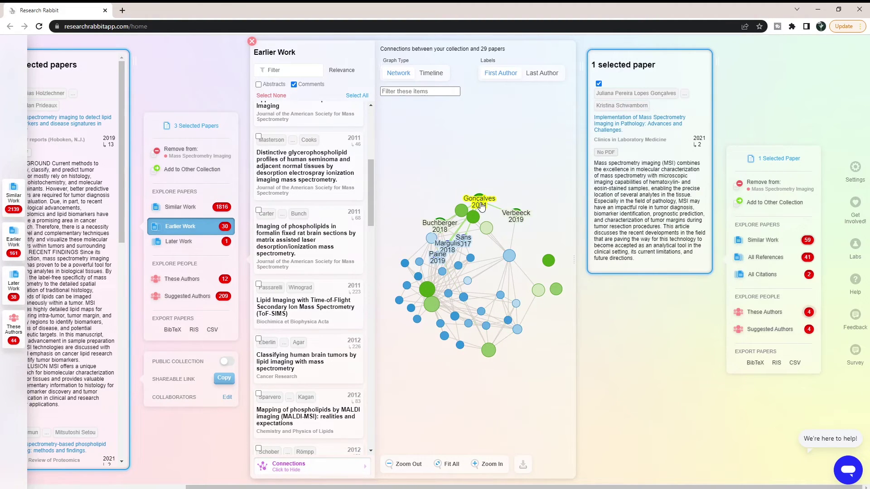
pyautogui.click(430, 294)
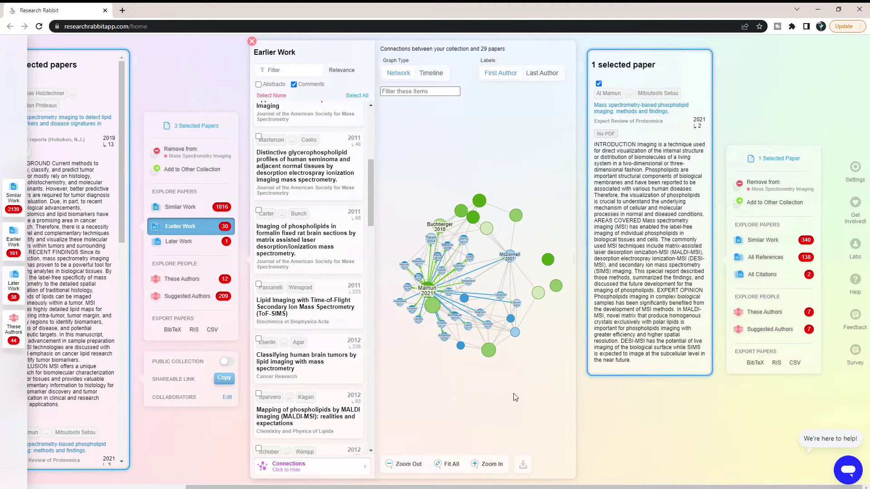
# Step: View the earlier work connections as a timeline, labelled by last author and again by first author
pyautogui.click(430, 74)
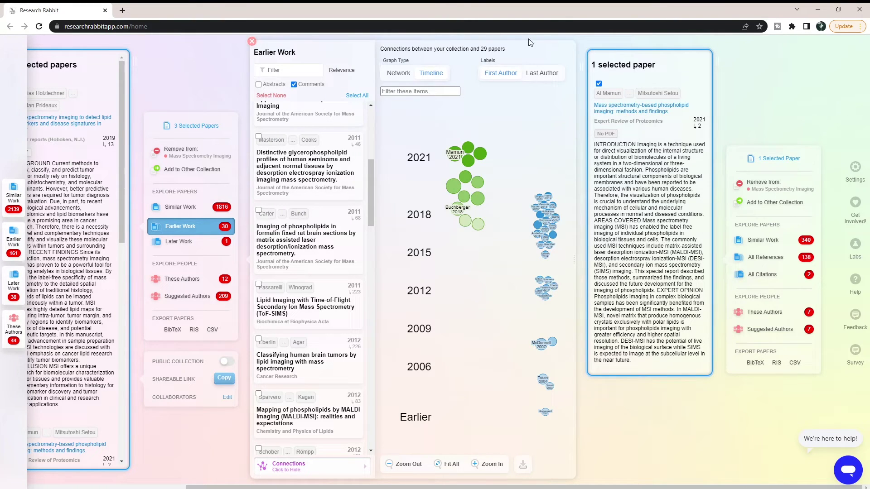
pyautogui.click(548, 74)
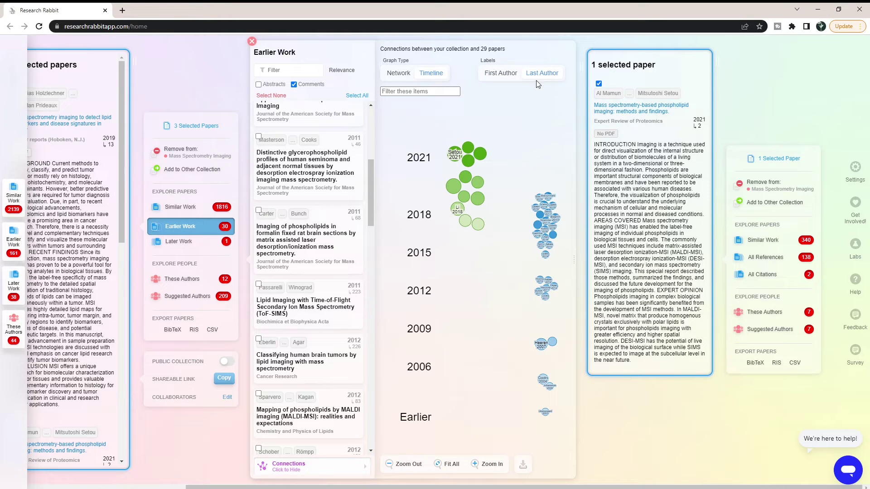
pyautogui.click(501, 74)
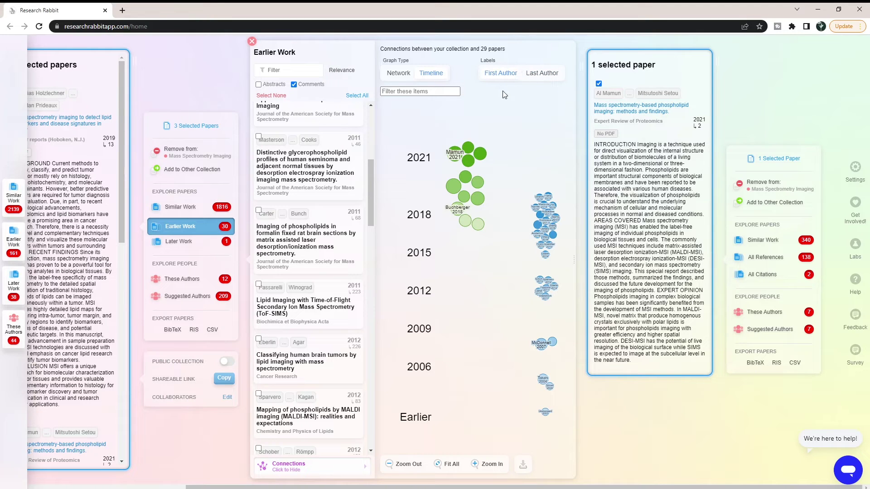
# Step: Show the later work for the three selected papers, and after that for the whole Mass Spectrometry Imaging collection
pyautogui.click(181, 240)
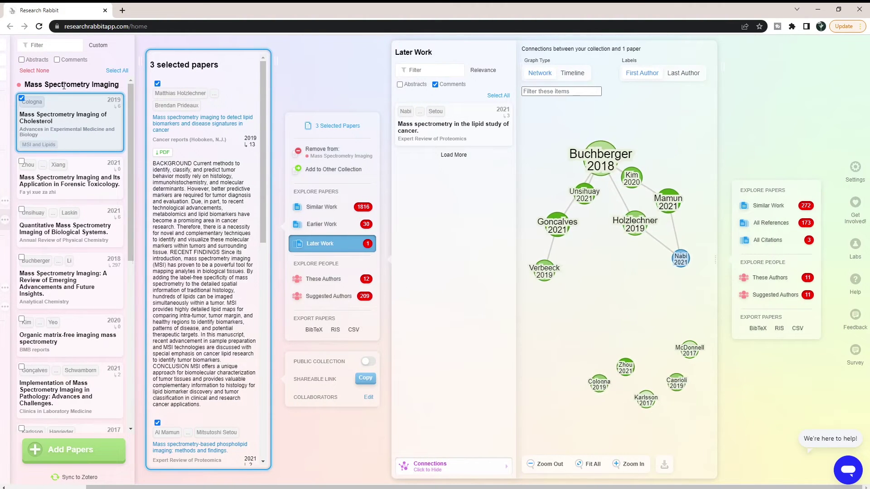
pyautogui.click(148, 51)
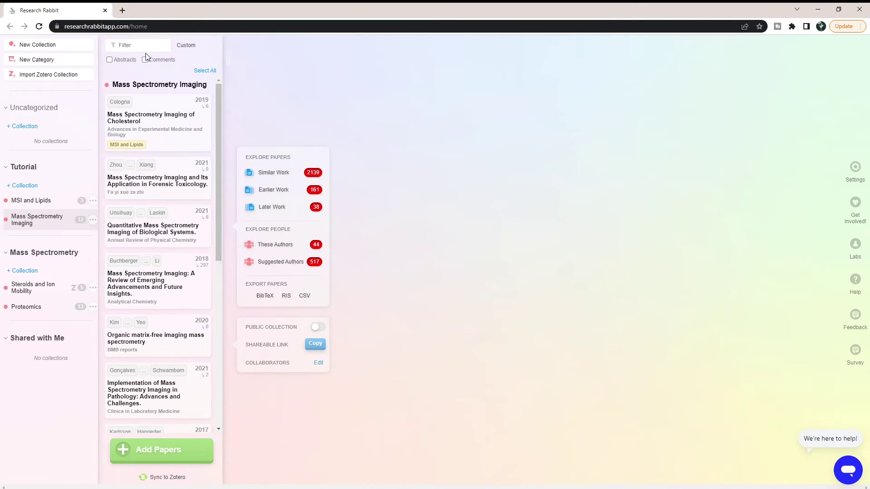
pyautogui.click(280, 208)
pyautogui.scroll(-5, 174, 313)
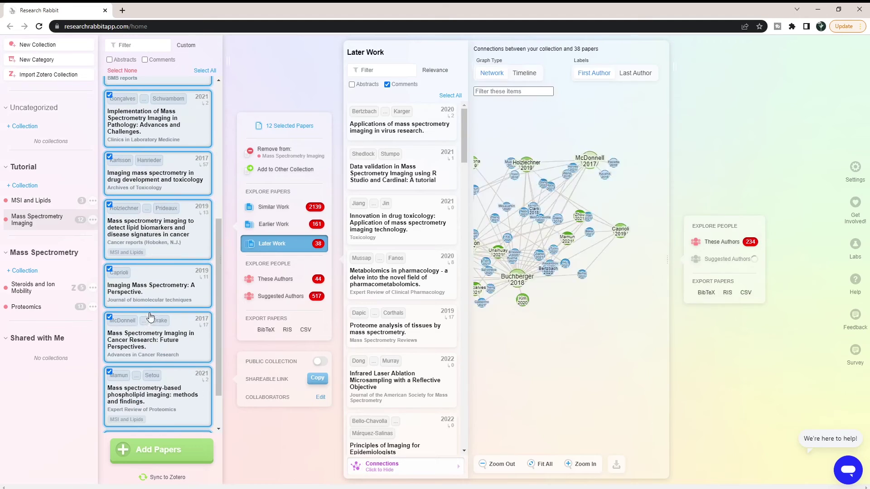
pyautogui.scroll(6, 167, 328)
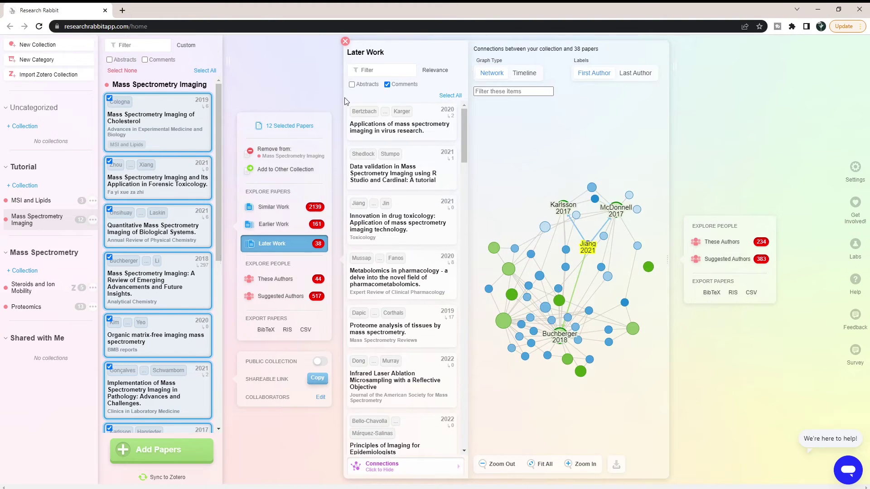
# Step: Add the 2021 later-work paper on data validation using R Studio and Cardinal to the Mass Spectrometry Imaging collection
pyautogui.click(413, 179)
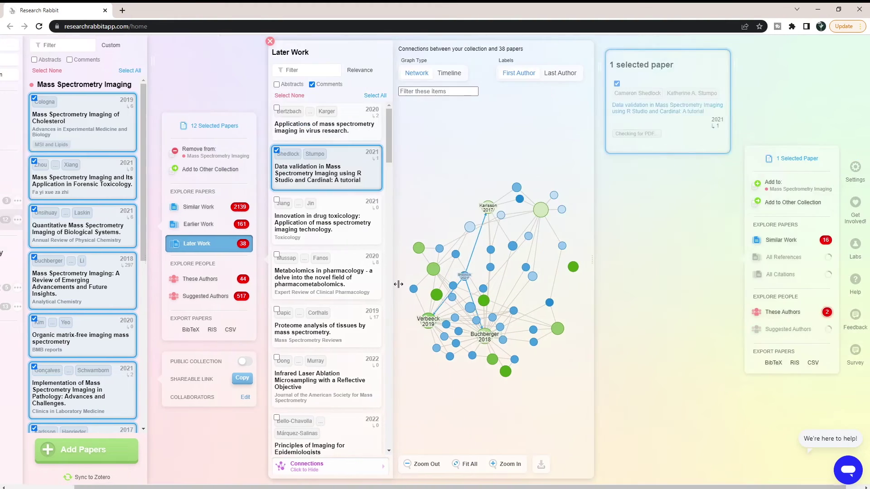
pyautogui.click(759, 185)
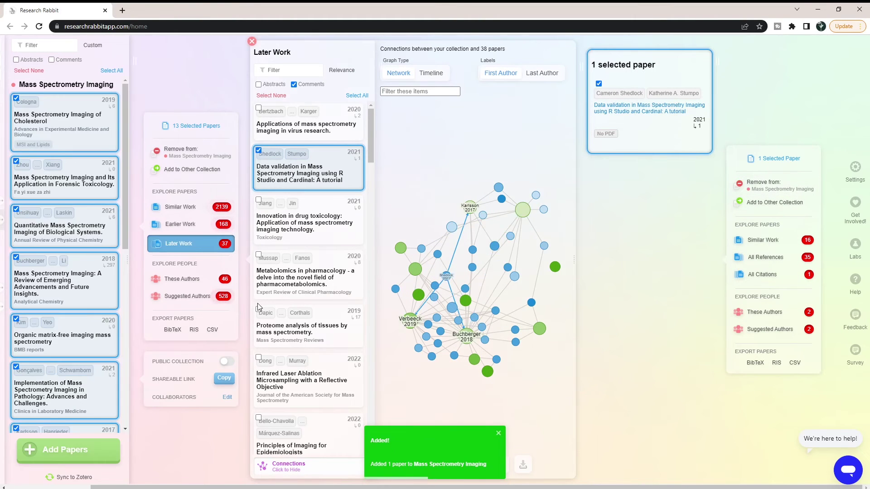
pyautogui.click(276, 326)
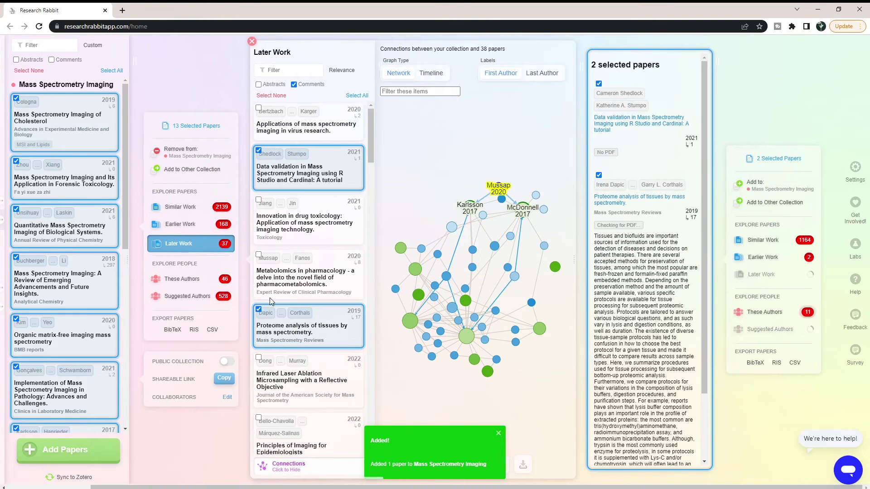
pyautogui.click(260, 358)
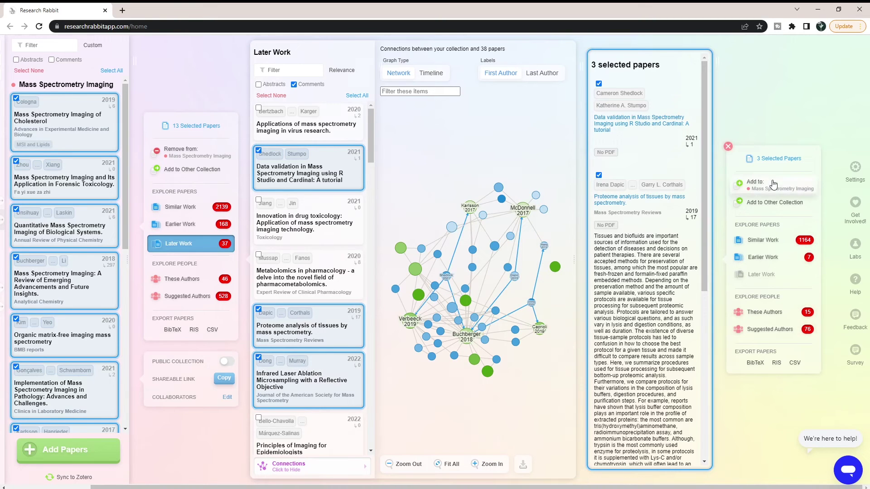
pyautogui.click(789, 191)
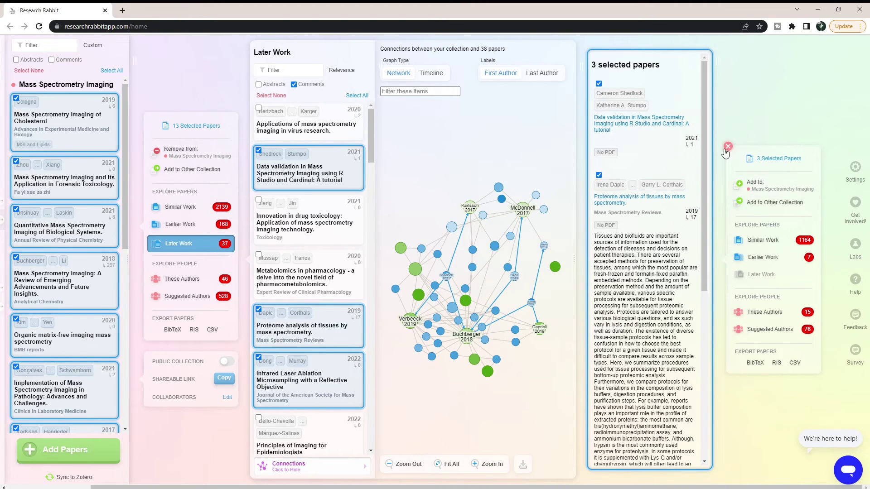
pyautogui.moveTo(359, 48)
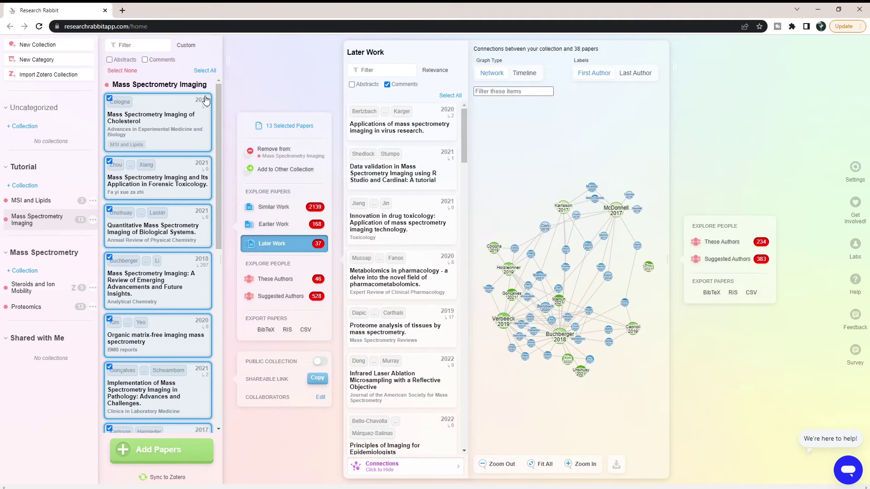
# Step: Show the authors of the collection's papers and examine the clusters and links in their collaboration network
pyautogui.click(256, 277)
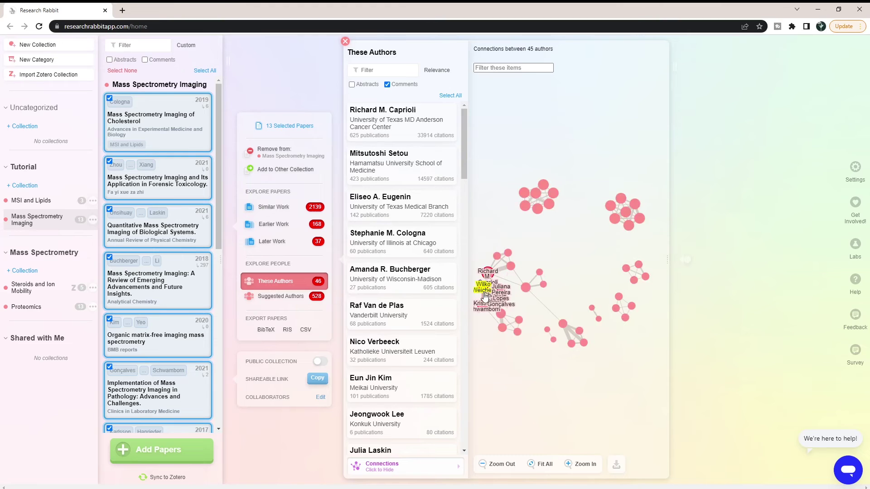
pyautogui.scroll(3, 524, 305)
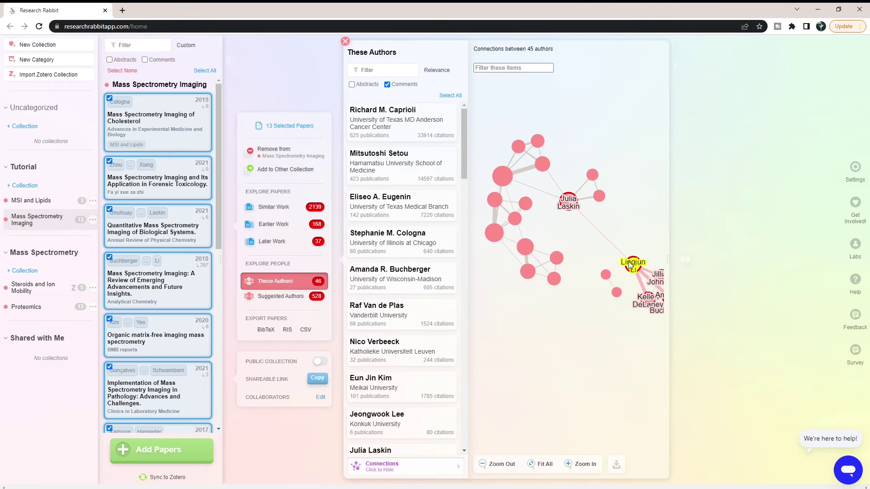
pyautogui.moveTo(631, 265); pyautogui.dragTo(523, 250)
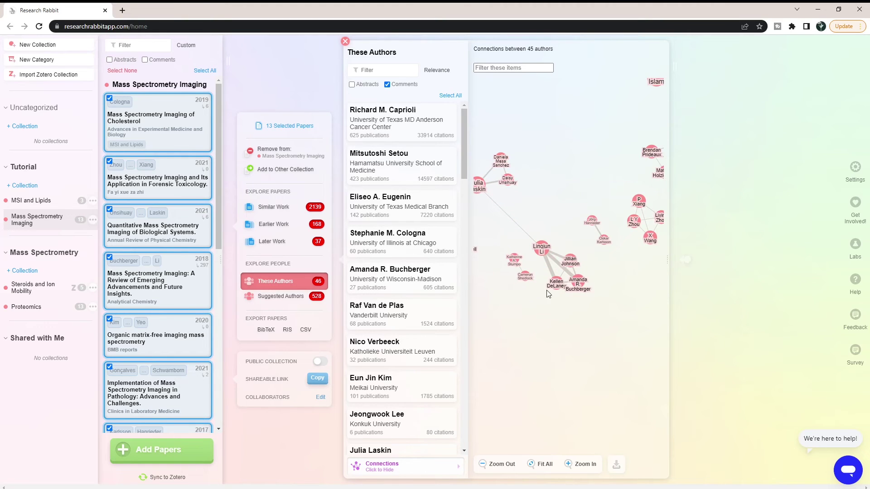
pyautogui.moveTo(548, 208); pyautogui.dragTo(592, 257)
pyautogui.scroll(-2, 589, 257)
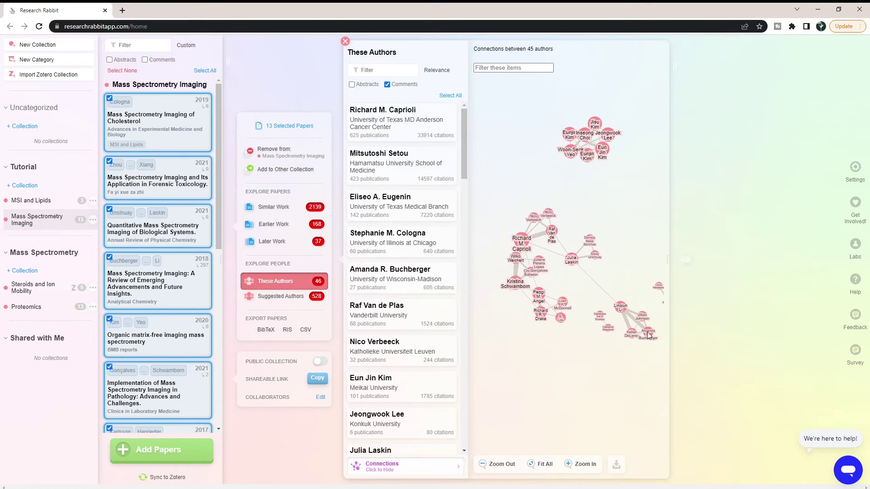
# Step: Show the suggested authors for the collection, examine their network, and select a Hamamatsu University School of Medicine author
pyautogui.click(275, 299)
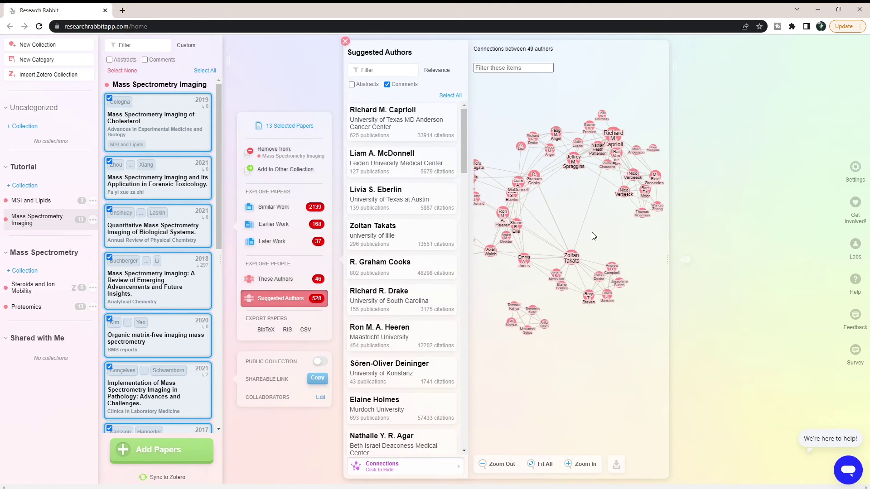
pyautogui.moveTo(593, 236); pyautogui.dragTo(610, 254)
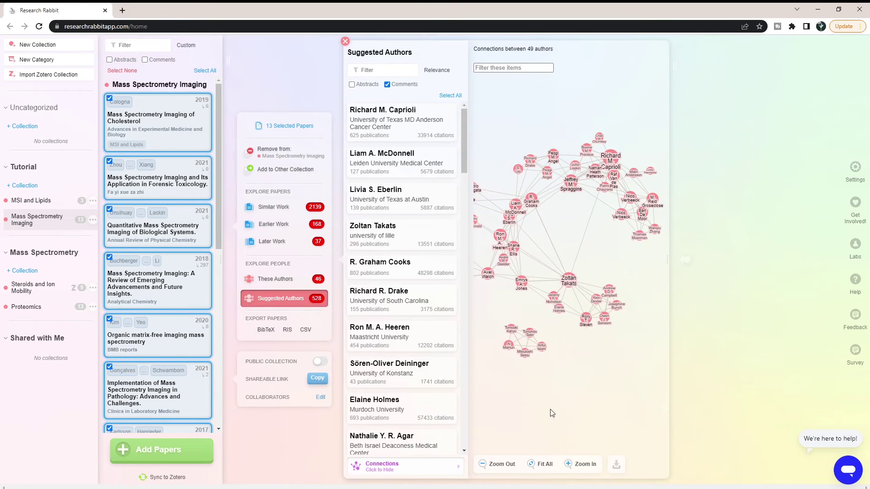
pyautogui.click(558, 253)
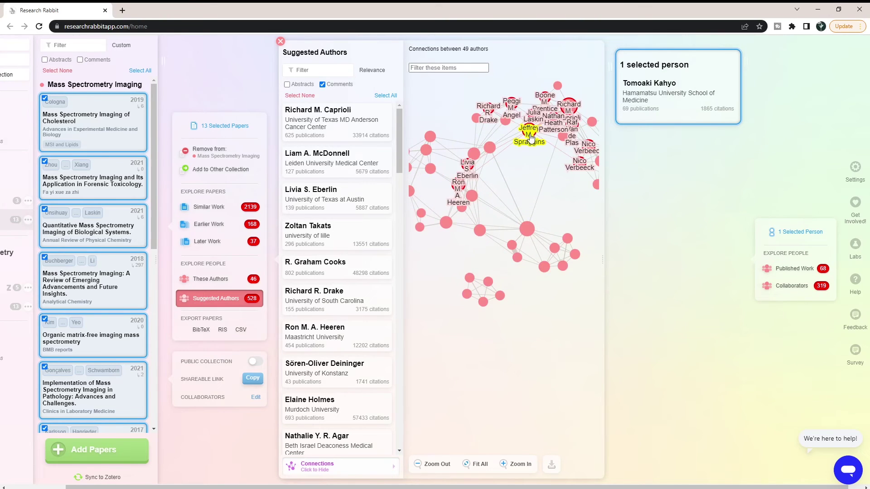
# Step: Review the published work and collaborators of a suggested Vanderbilt University author, and return to the collection overview
pyautogui.click(529, 136)
pyautogui.click(786, 270)
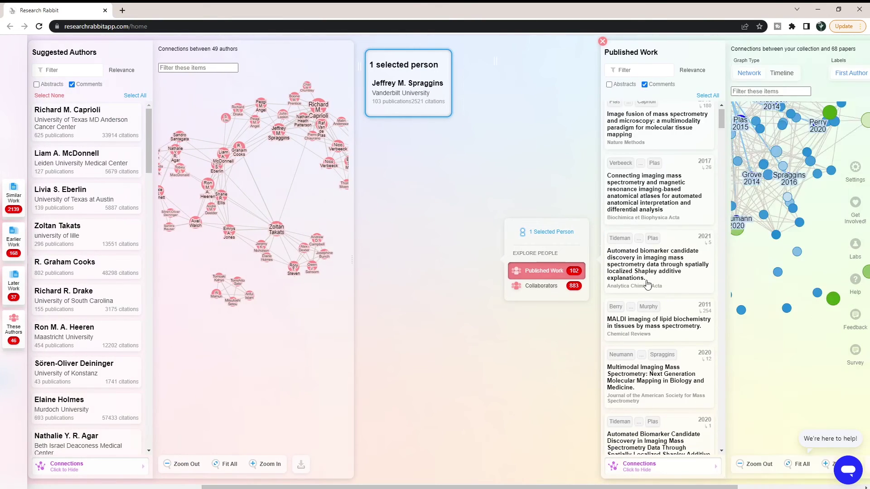
pyautogui.scroll(-2, 647, 284)
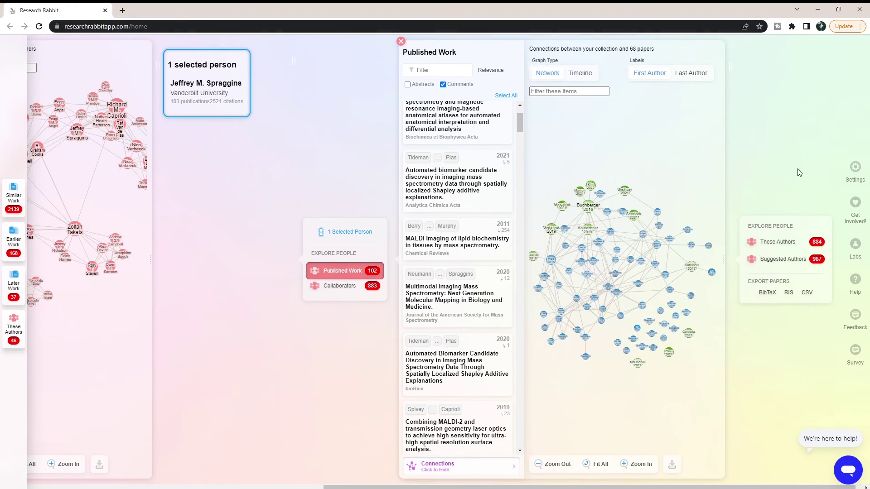
pyautogui.click(346, 285)
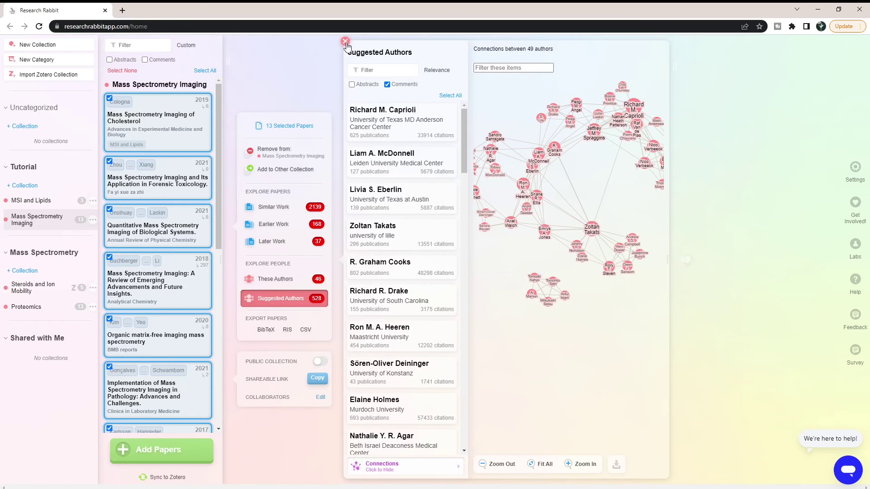
pyautogui.click(344, 42)
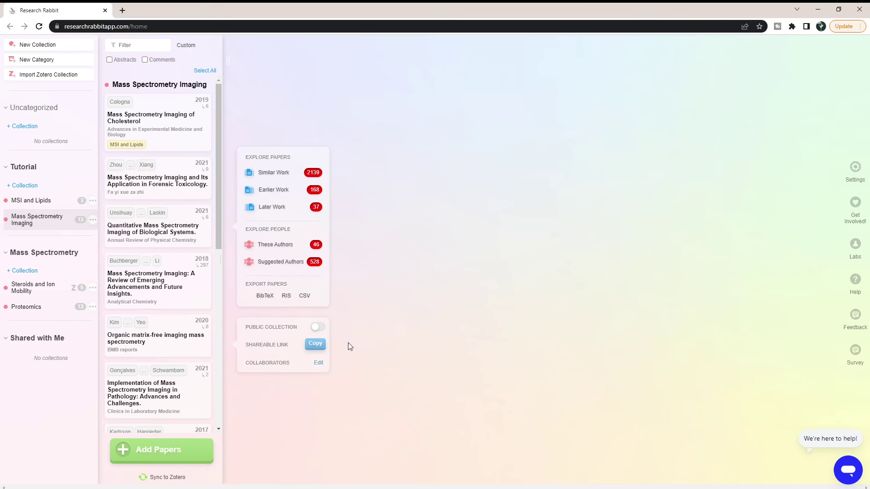
# Step: Make the Mass Spectrometry Imaging collection public and open its shareable link in a new browser tab
pyautogui.click(317, 327)
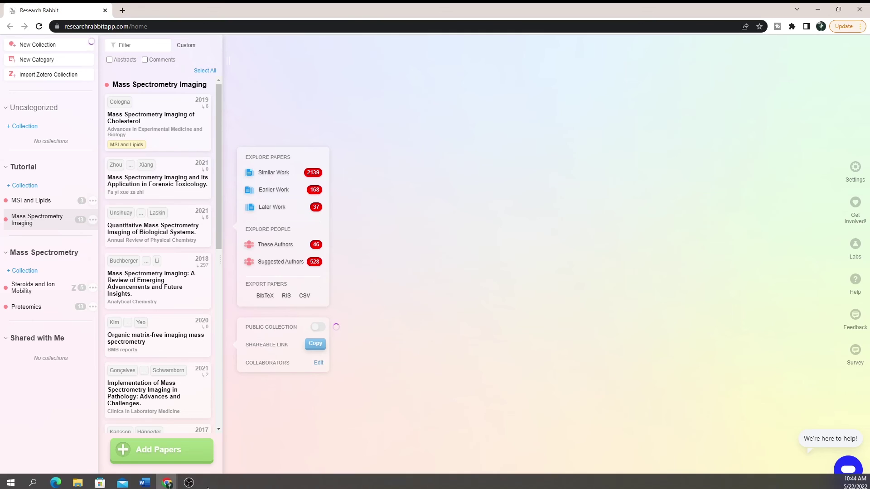
pyautogui.hotkey('ctrl', 't')
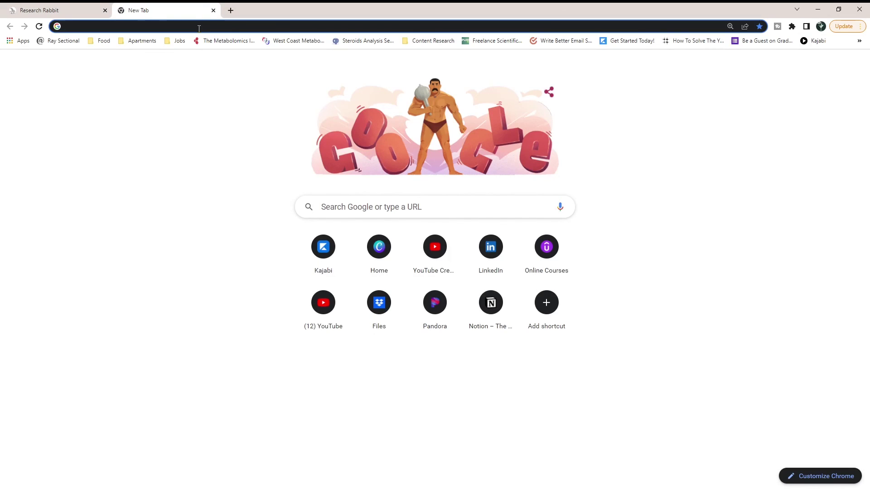
pyautogui.write('https://www.researchrabbitapp.com/collection/public/436034QY6G')
pyautogui.press('Return')
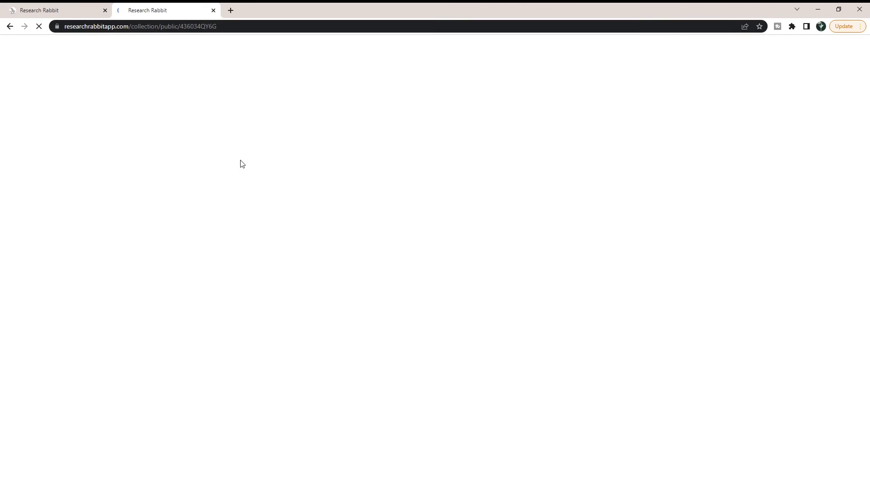
# Step: Compare the shared public view of the collection with the original, checking its listed papers and comments
pyautogui.hotkey('ctrl', 'shift', 'Tab')
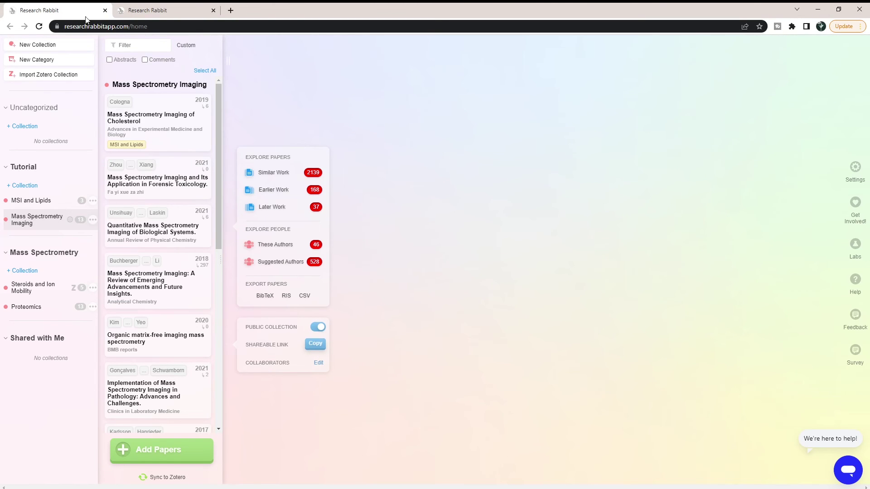
pyautogui.click(127, 12)
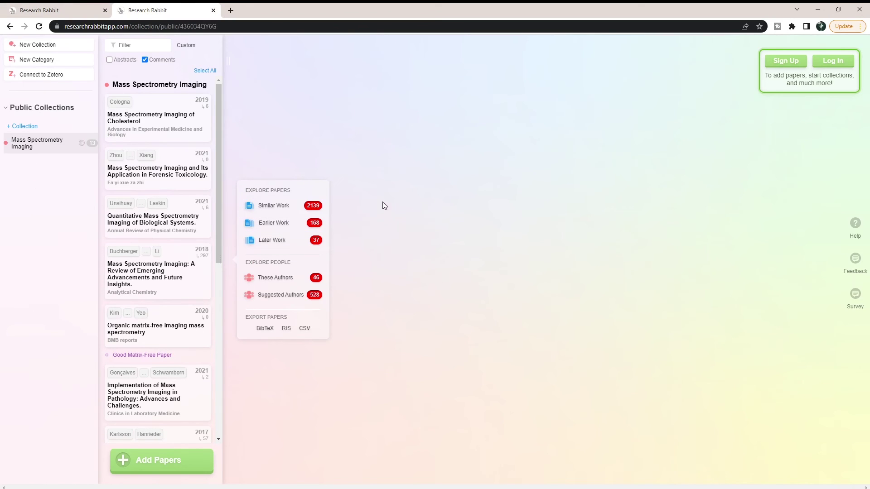
pyautogui.scroll(-2, 219, 116)
pyautogui.moveTo(222, 179); pyautogui.dragTo(193, 66)
pyautogui.click(49, 6)
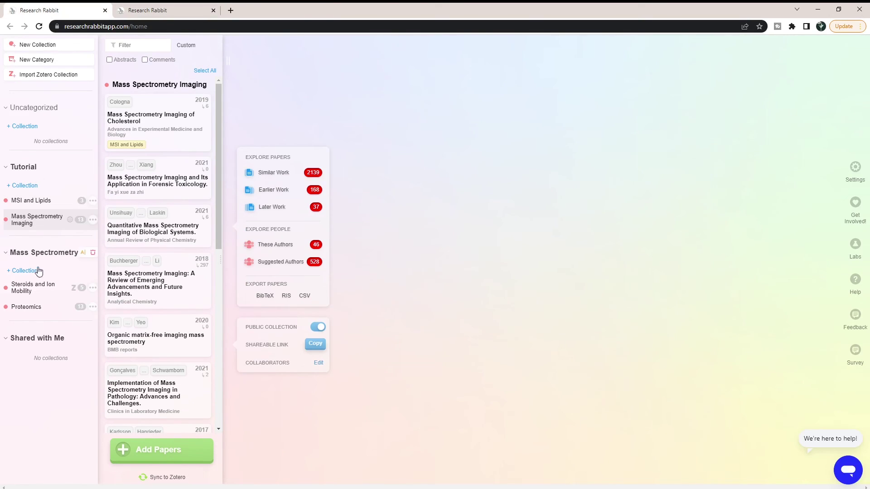
pyautogui.click(123, 13)
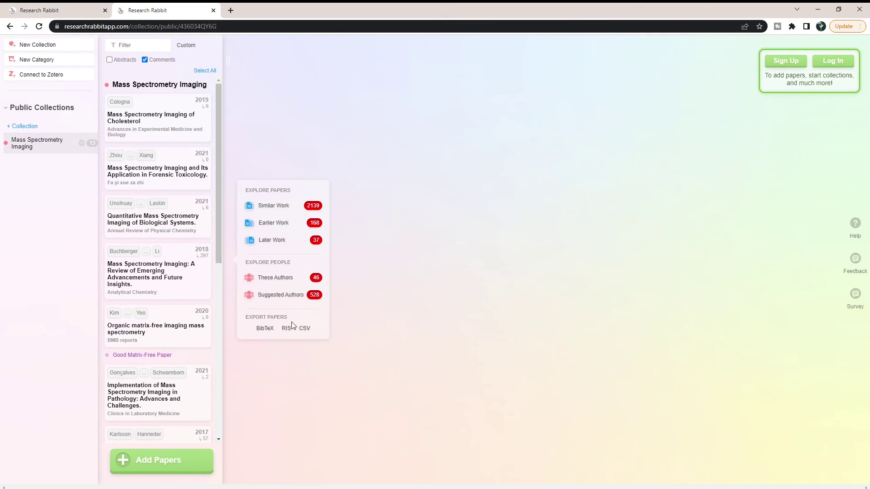
pyautogui.scroll(-4, 152, 422)
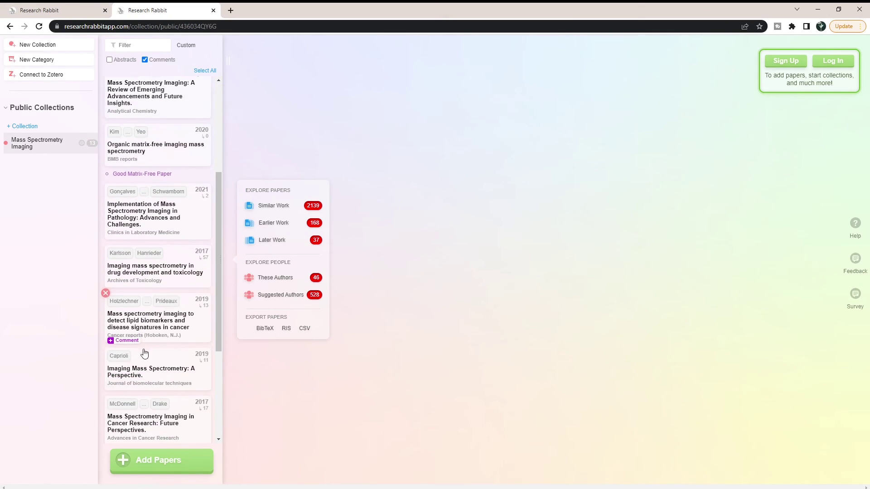
# Step: Return to the original collection, review its collaborator invitation settings and permission options, and close the settings without inviting anyone
pyautogui.click(66, 14)
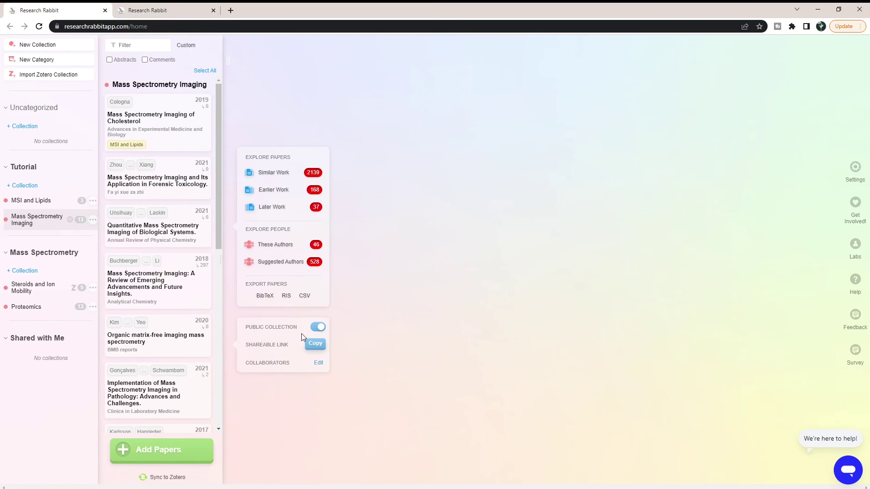
pyautogui.click(318, 364)
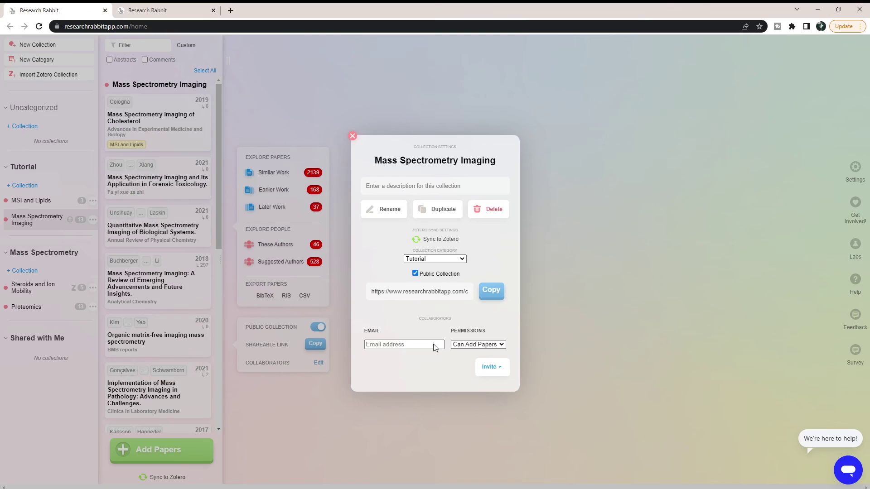
pyautogui.click(499, 346)
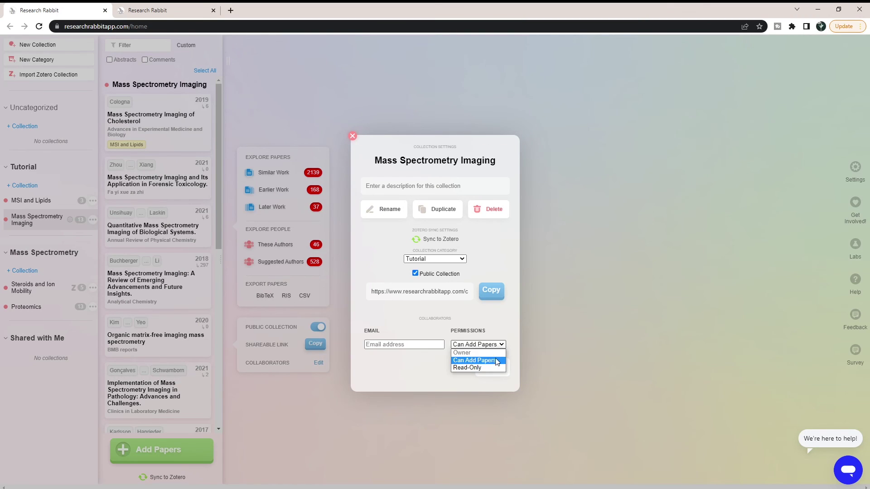
pyautogui.click(381, 344)
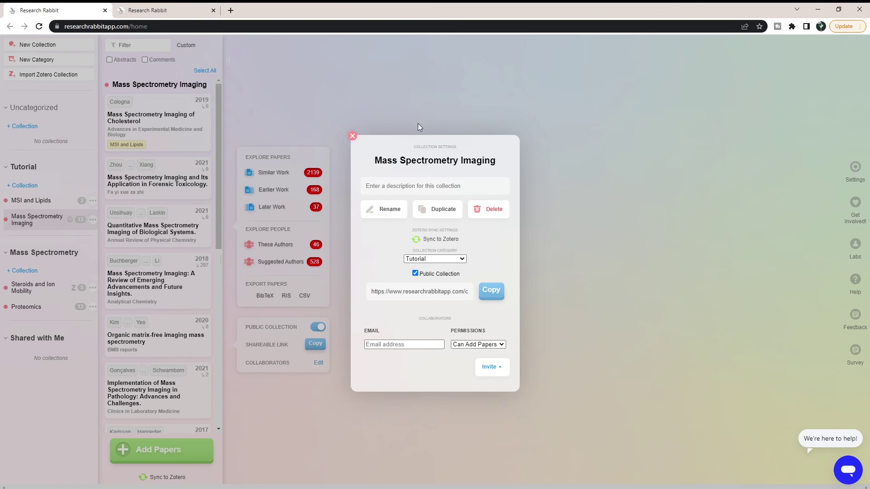
pyautogui.click(352, 137)
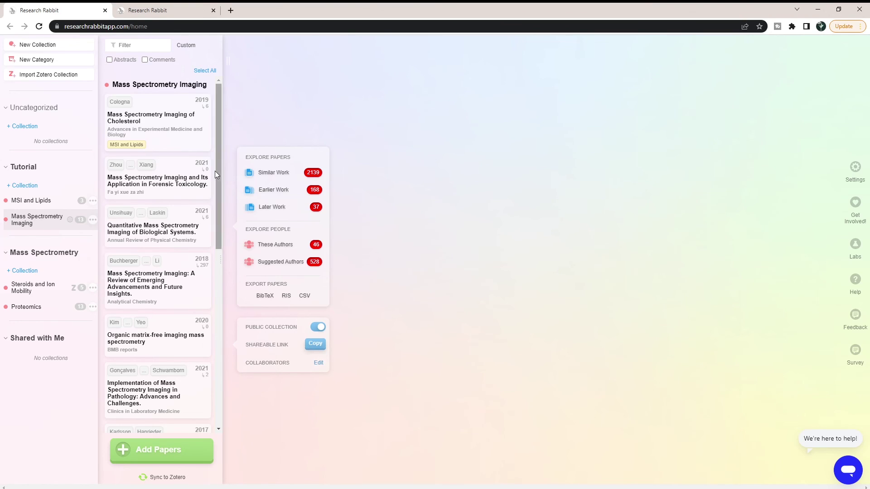
pyautogui.scroll(-7, 172, 253)
pyautogui.moveTo(215, 310); pyautogui.dragTo(206, 70)
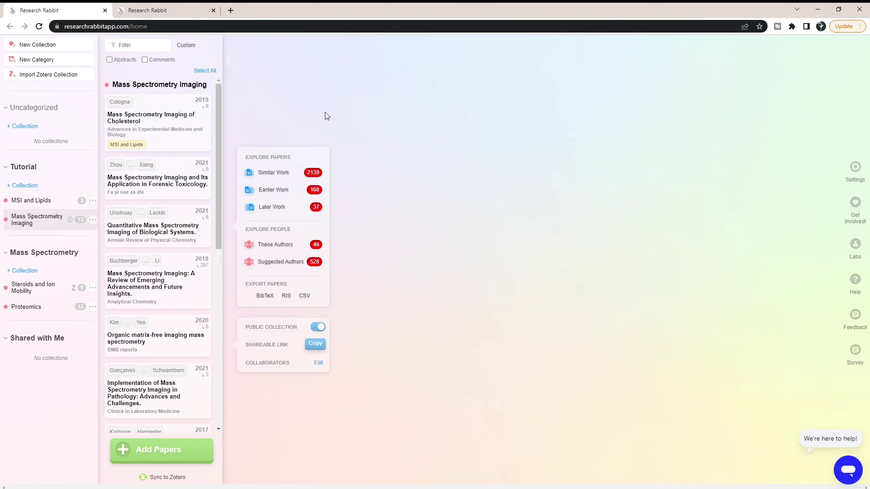